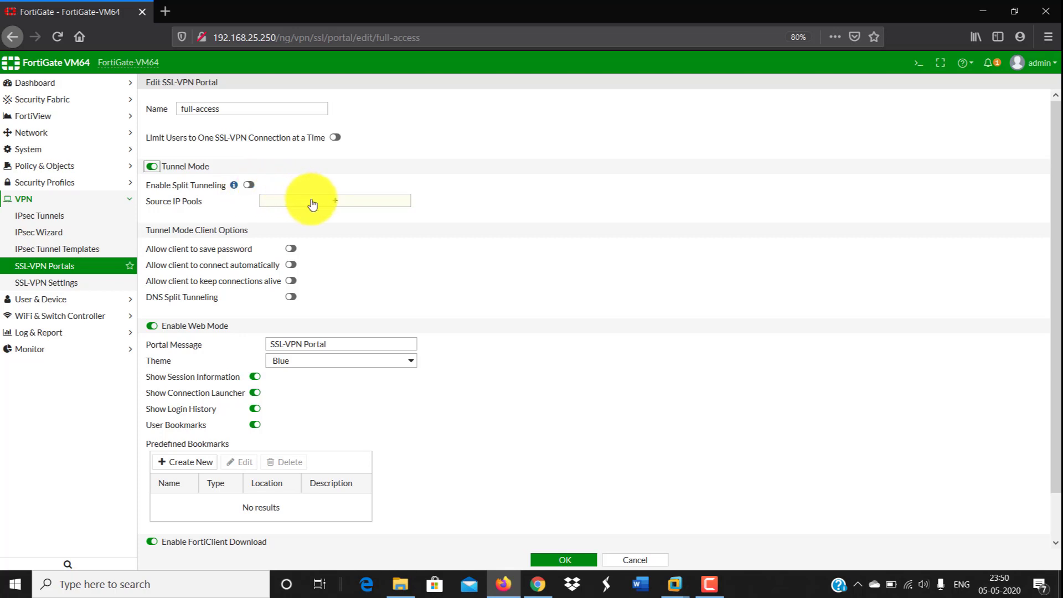
Assign SSLVPN_TUNNEL_ADDR1 as the source IP pool of the full-access portal, leave split tunneling off and save the portal
left_click(571, 561)
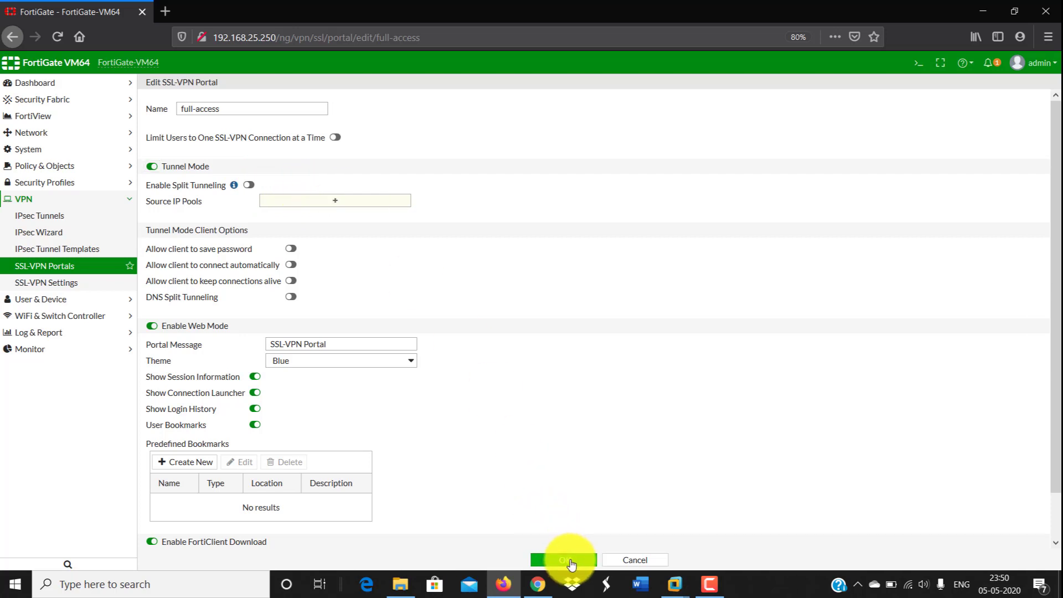
left_click(249, 186)
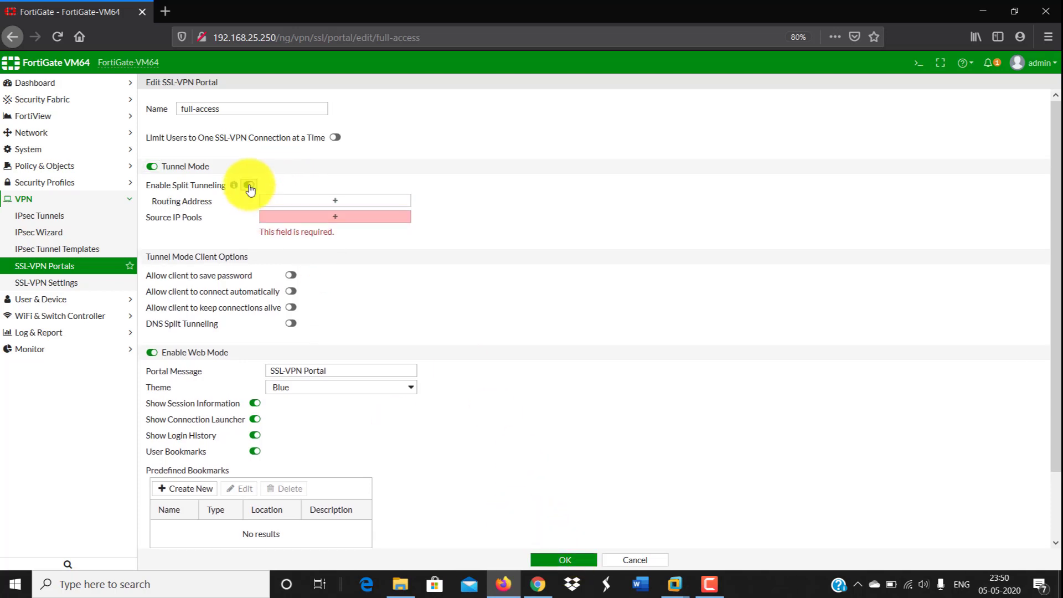
left_click(248, 185)
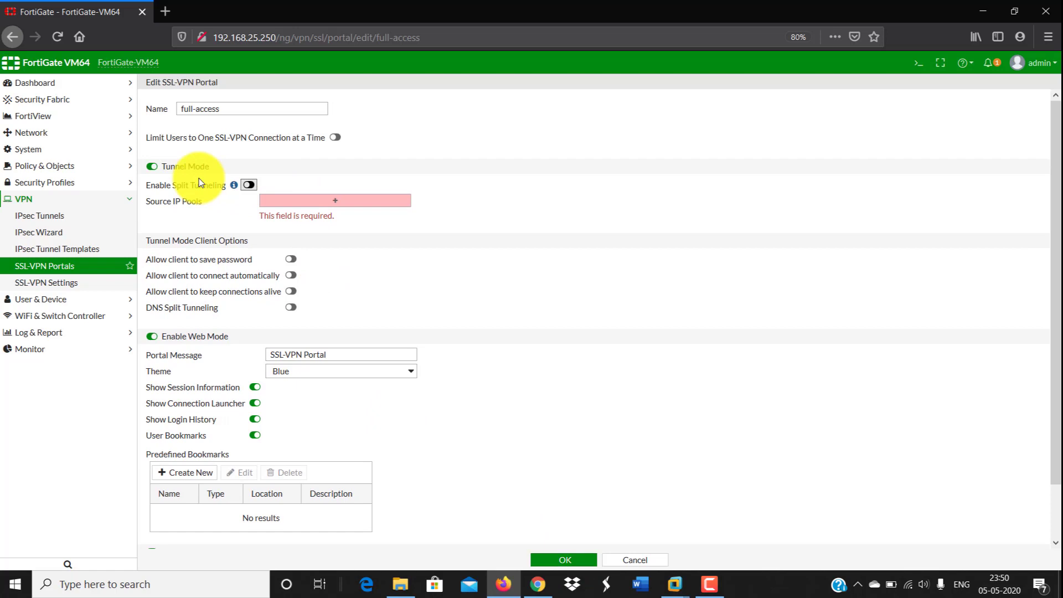
left_click(299, 201)
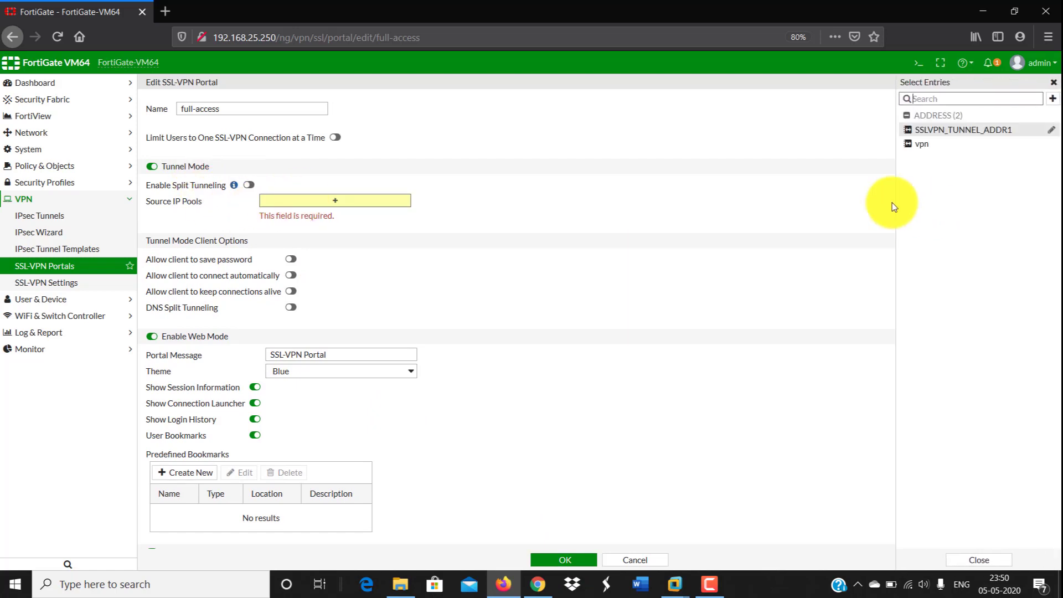
left_click(924, 130)
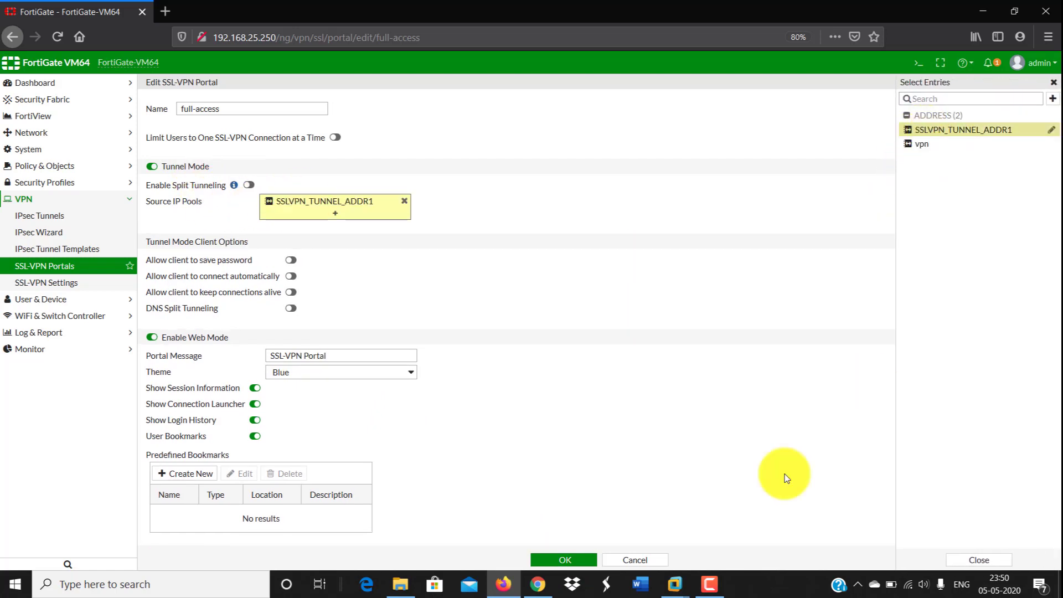
left_click(565, 560)
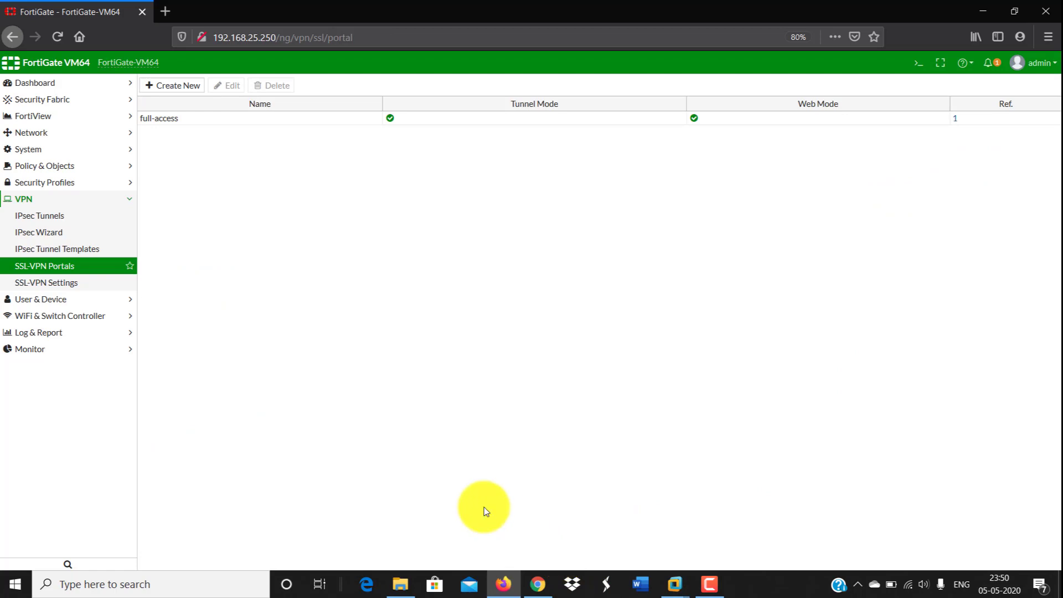
Open the SSL-VPN settings and remove WAN (port1) from the listening interfaces
left_click(39, 284)
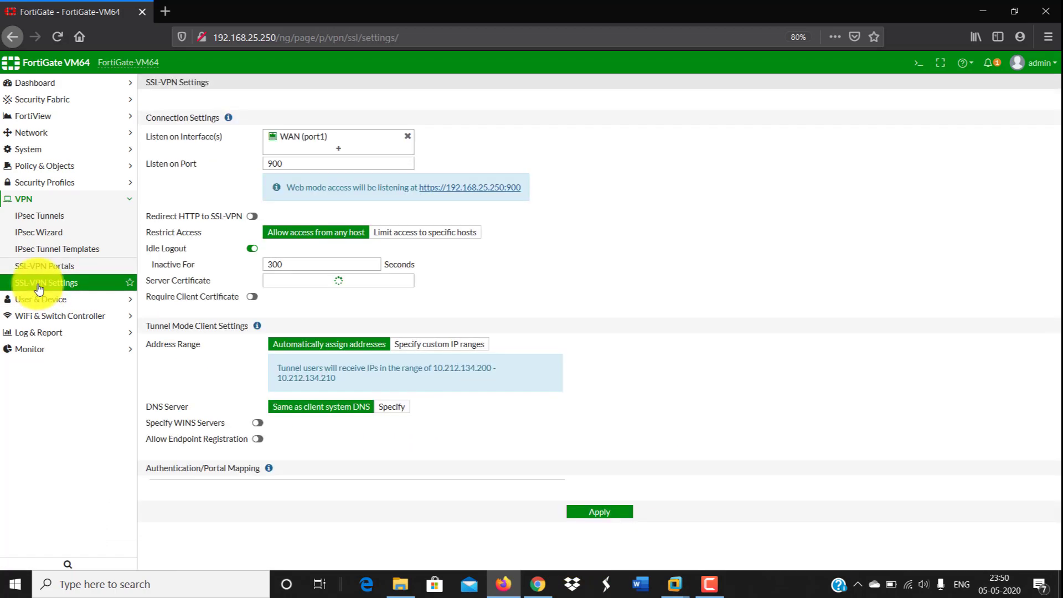
left_click(407, 137)
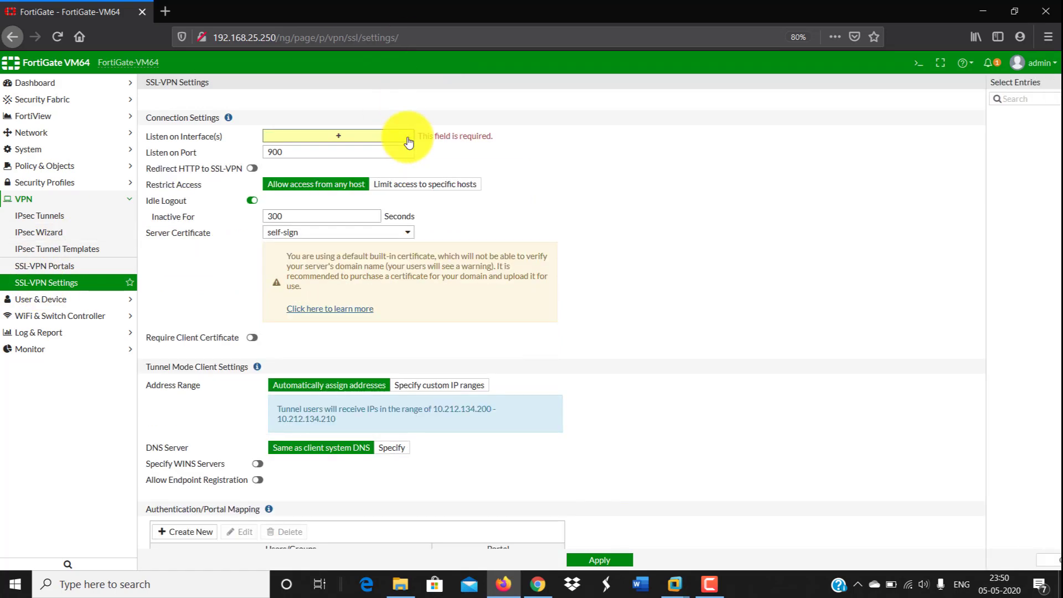
Set the SSL-VPN listening port to 443
double_click(277, 152)
type("44")
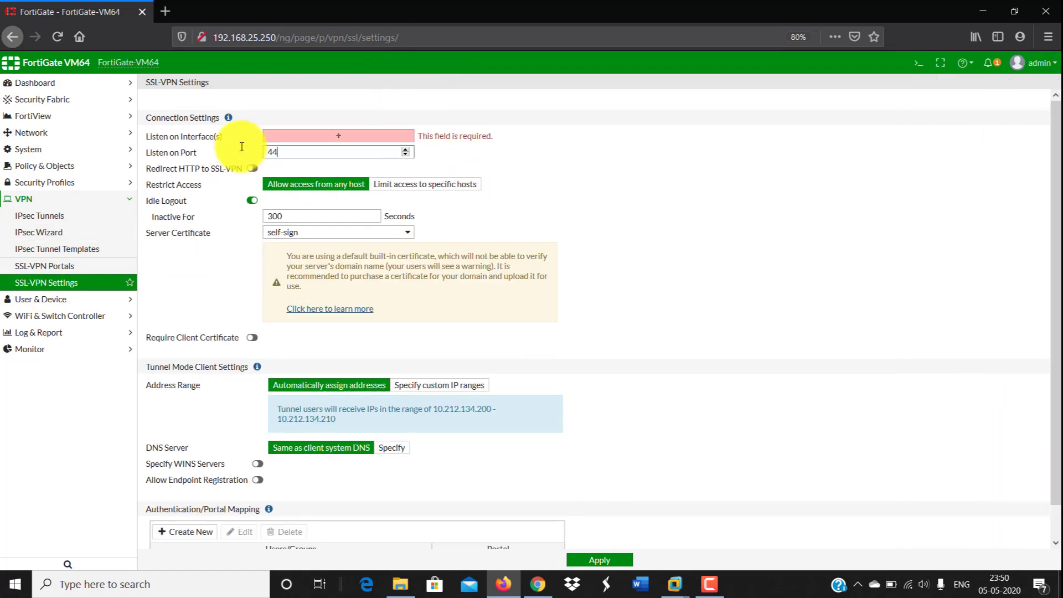
type("3")
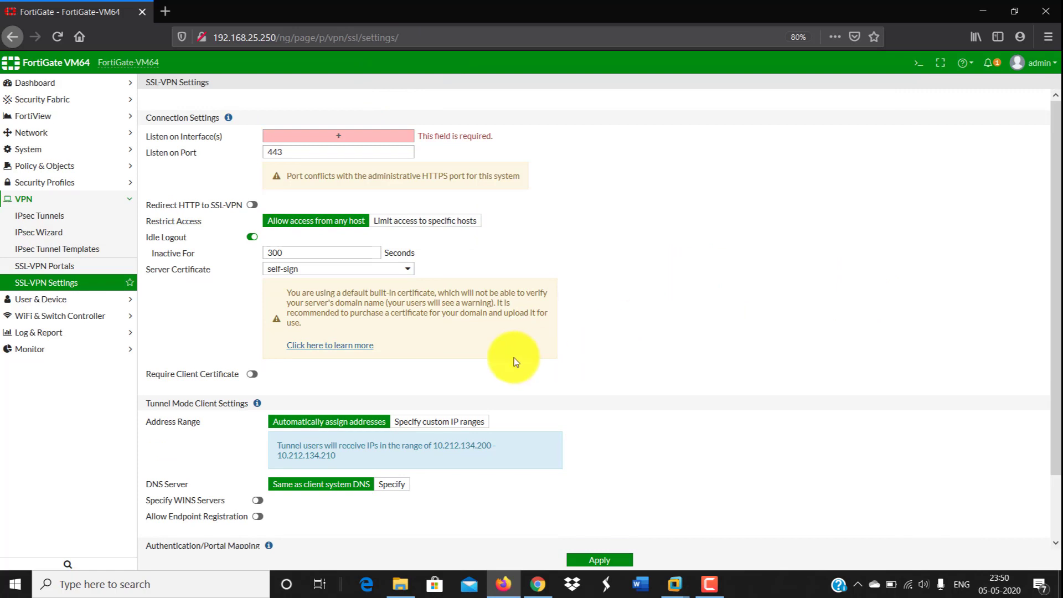
scroll(513, 361, "down", 2)
scroll(514, 357, "up", 3)
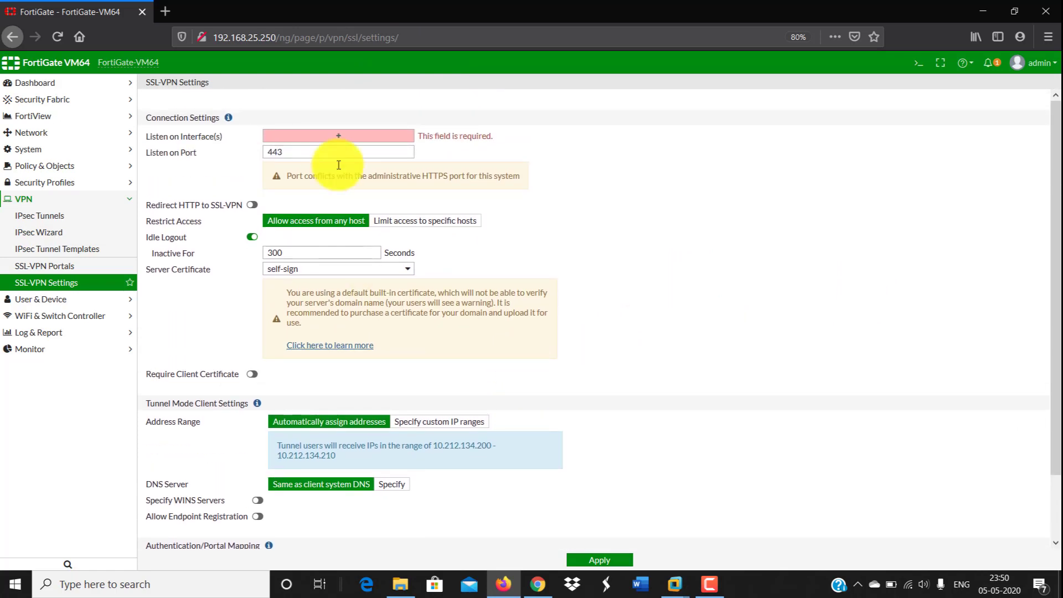
Select WAN (port1) as the interface the SSL-VPN listens on
left_click(344, 138)
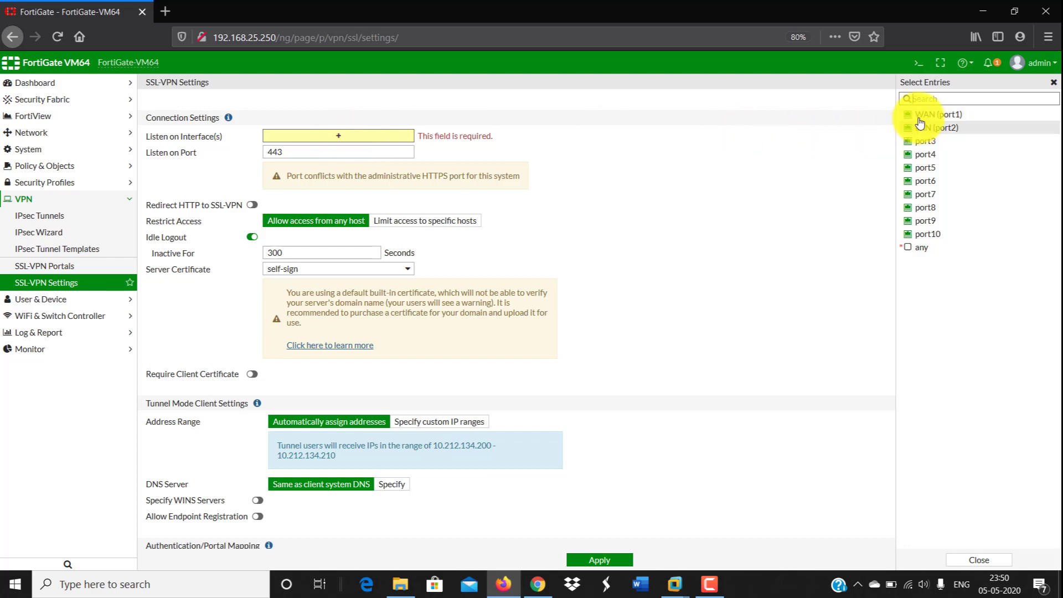
mouse_move(919, 119)
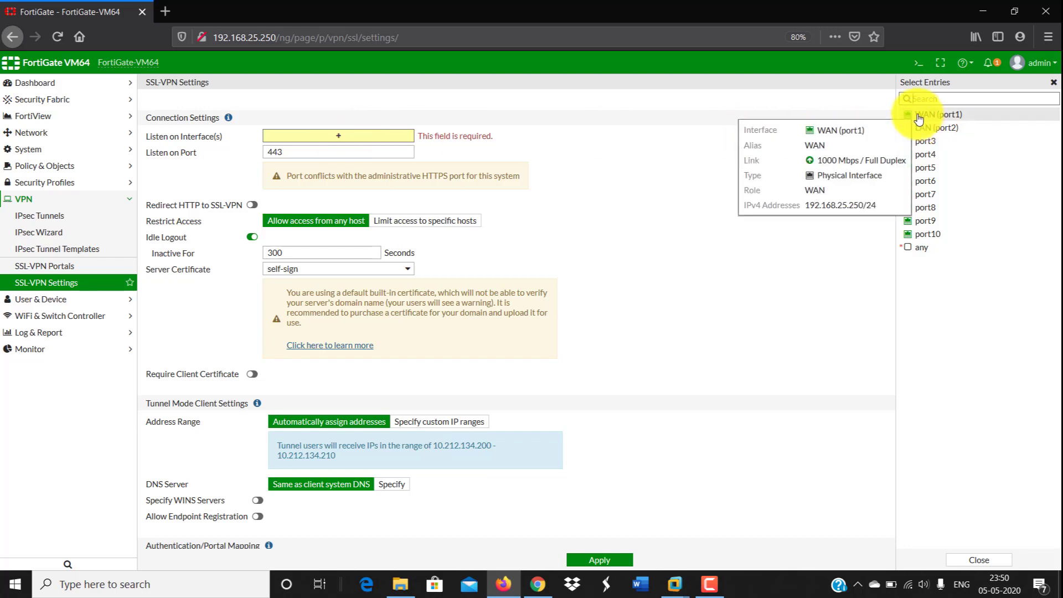
left_click(919, 119)
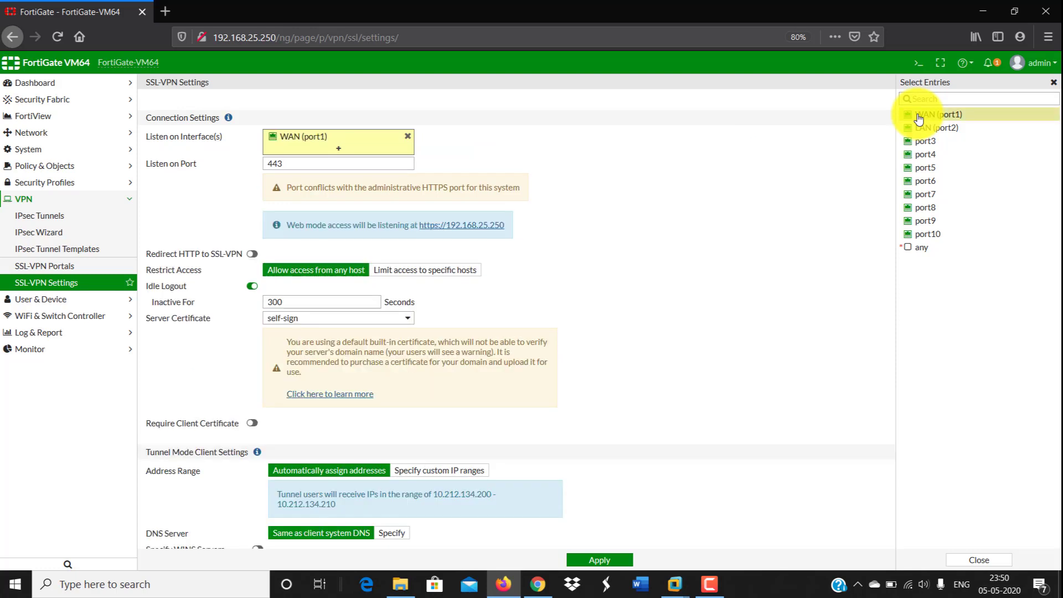
left_click(796, 199)
Set the SSL-VPN listening port to 900 and check the server certificate options, keeping self-sign
left_click_drag(294, 164, 250, 157)
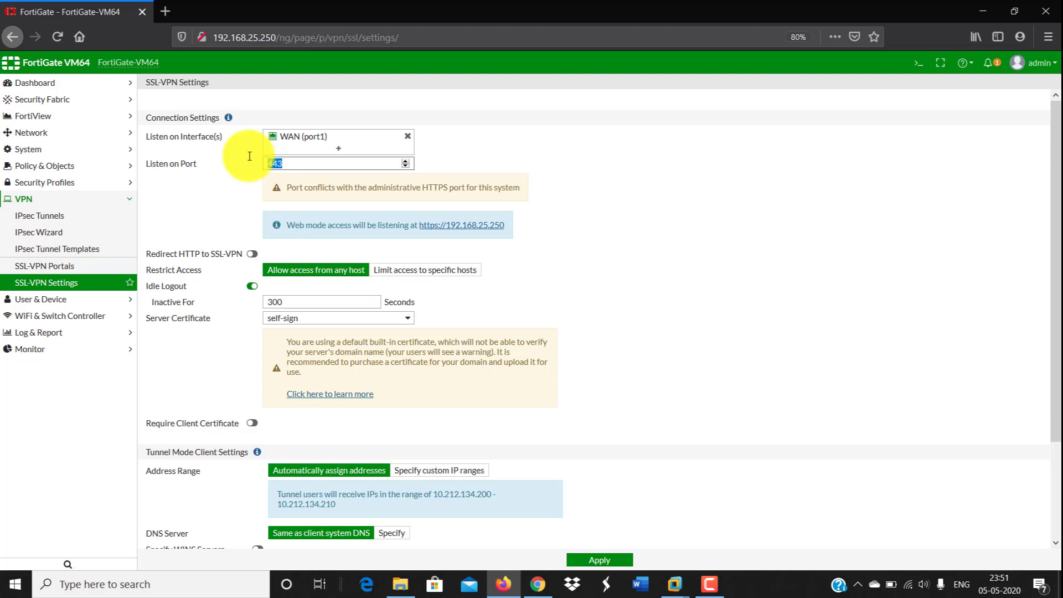
type("900")
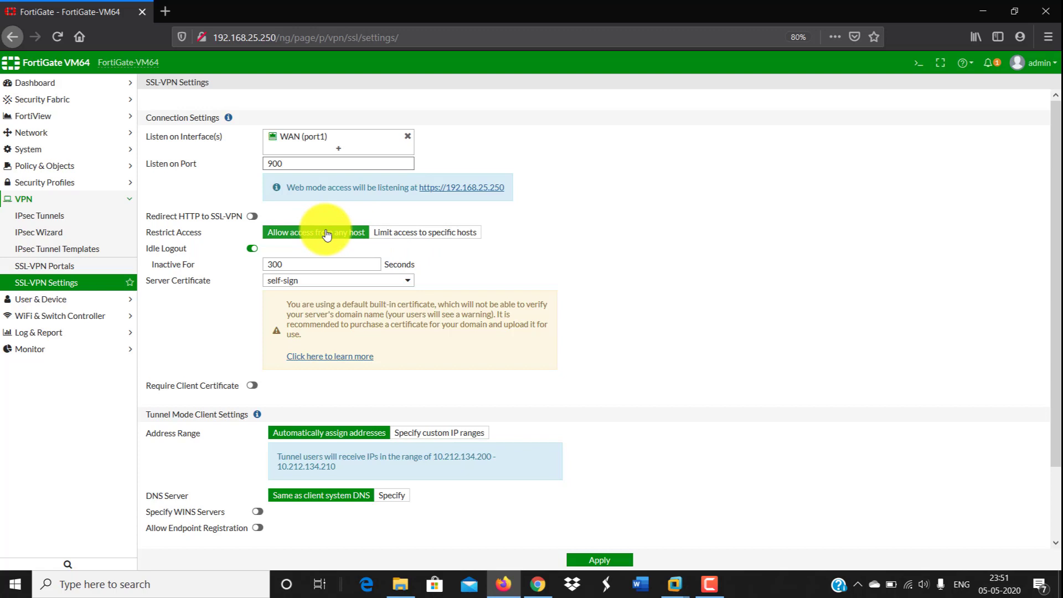
left_click(285, 285)
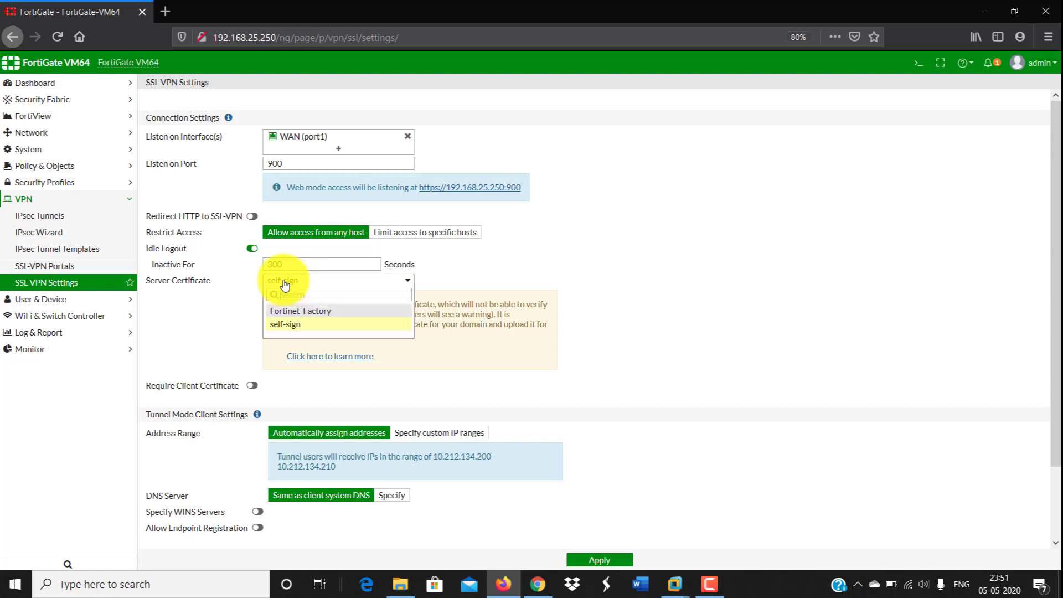
left_click(285, 285)
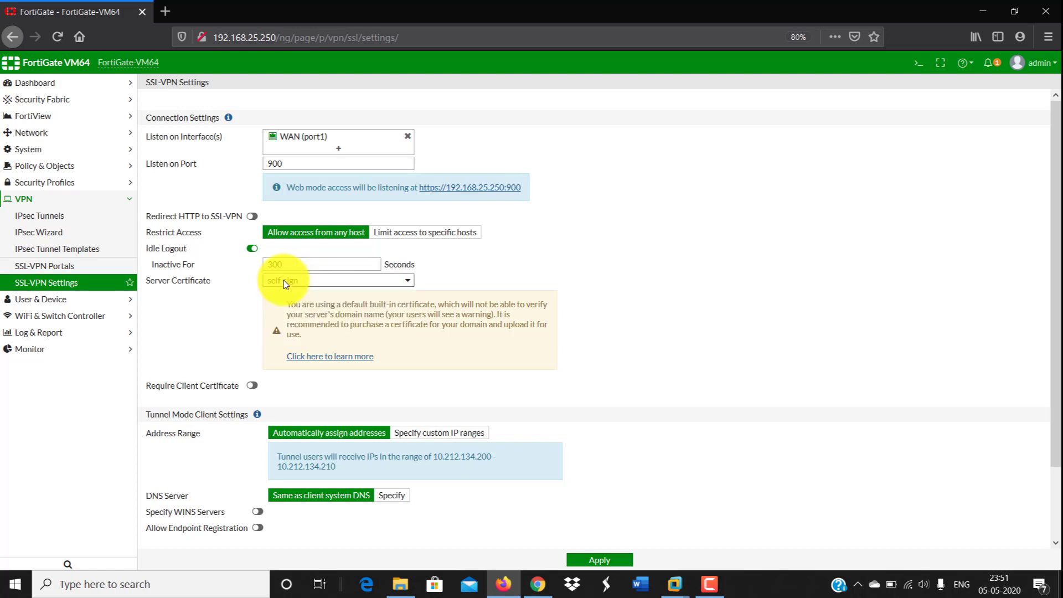
Switch the tunnel client address range to custom IP ranges, keeping SSLVPN_TUNNEL_ADDR1 as the only range
scroll(234, 273, "down", 3)
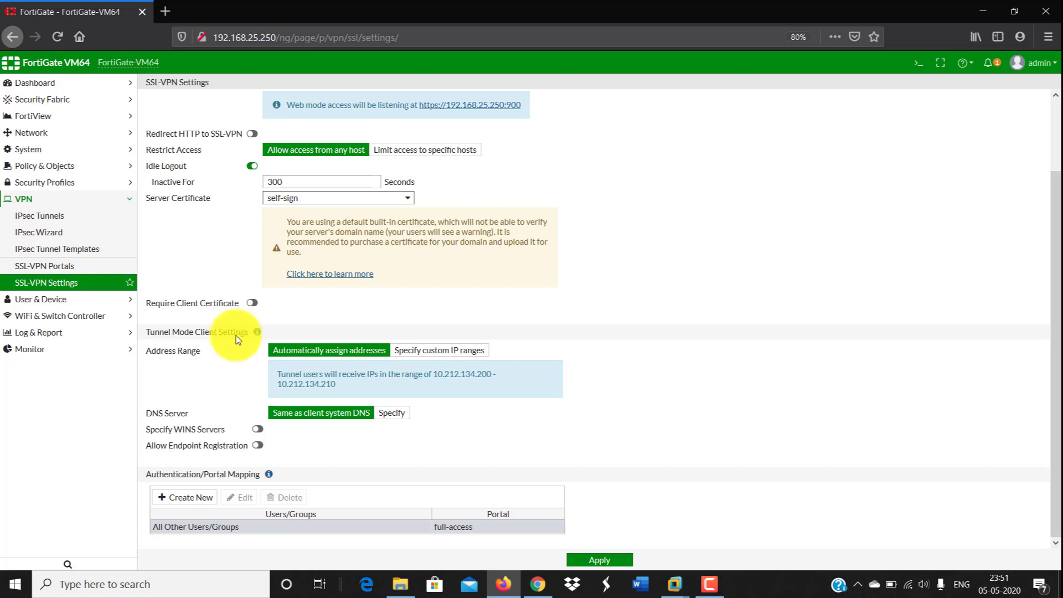
left_click(415, 350)
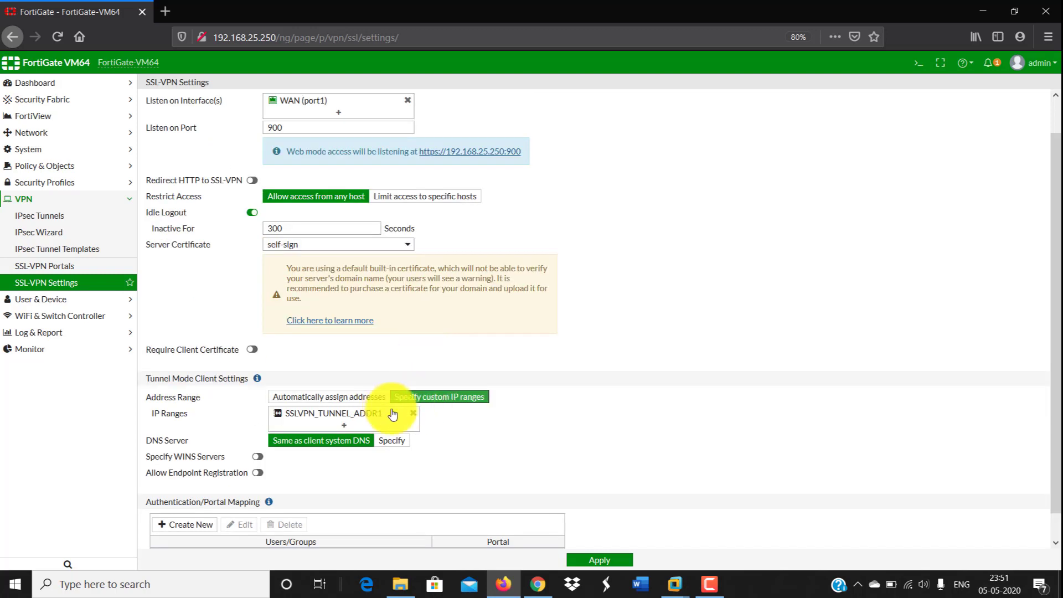
mouse_move(300, 421)
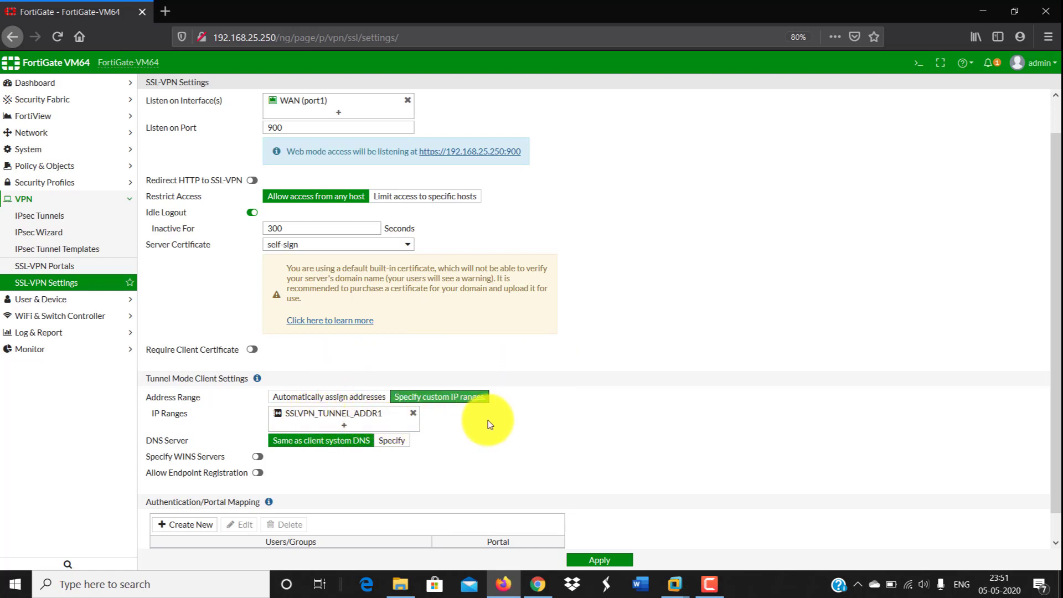
scroll(489, 424, "down", 1)
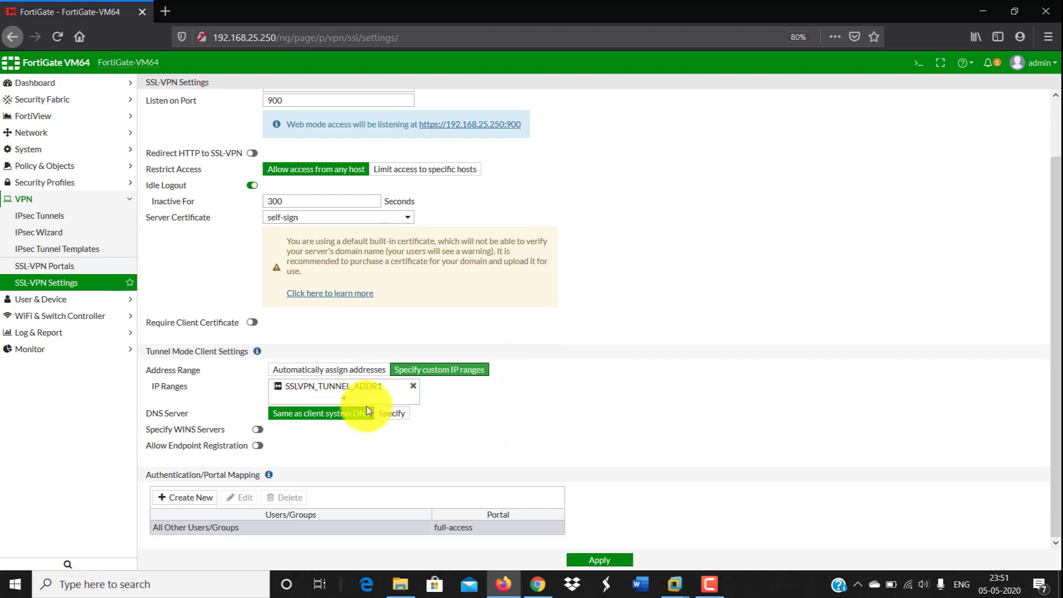
left_click(344, 401)
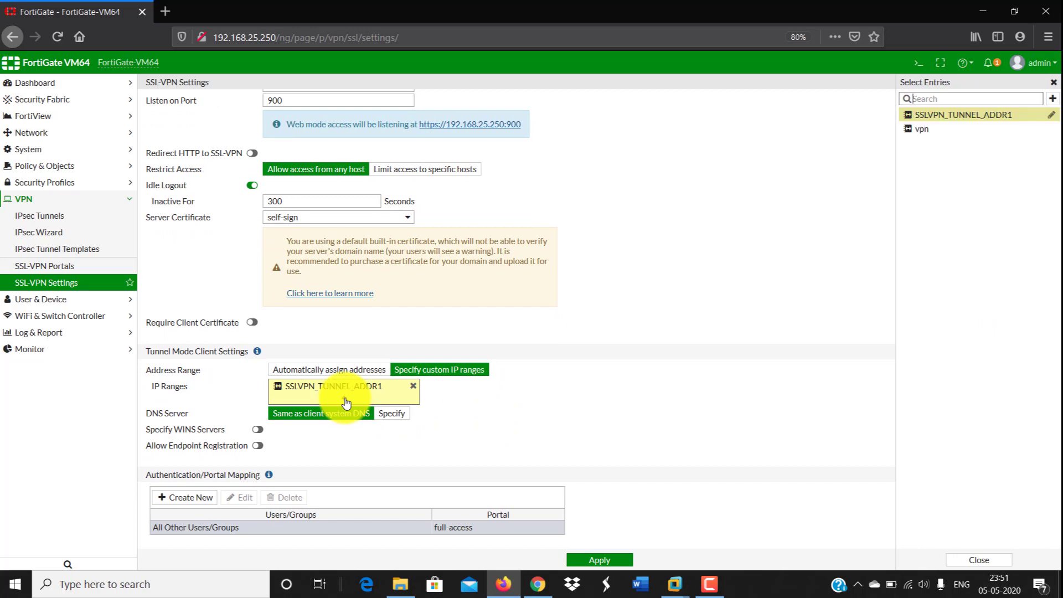
left_click(929, 131)
left_click(930, 131)
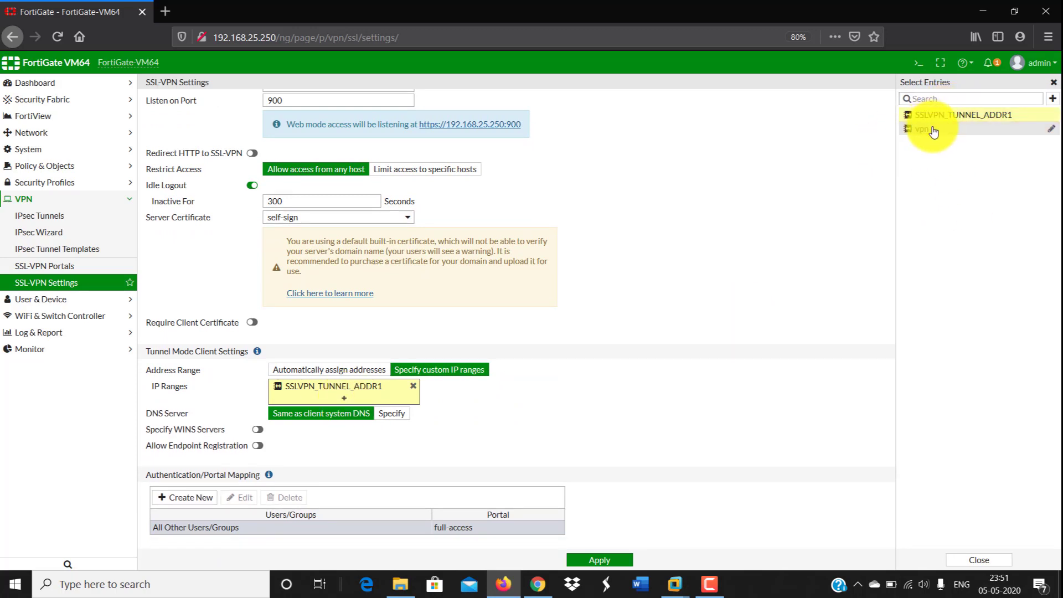
left_click(766, 277)
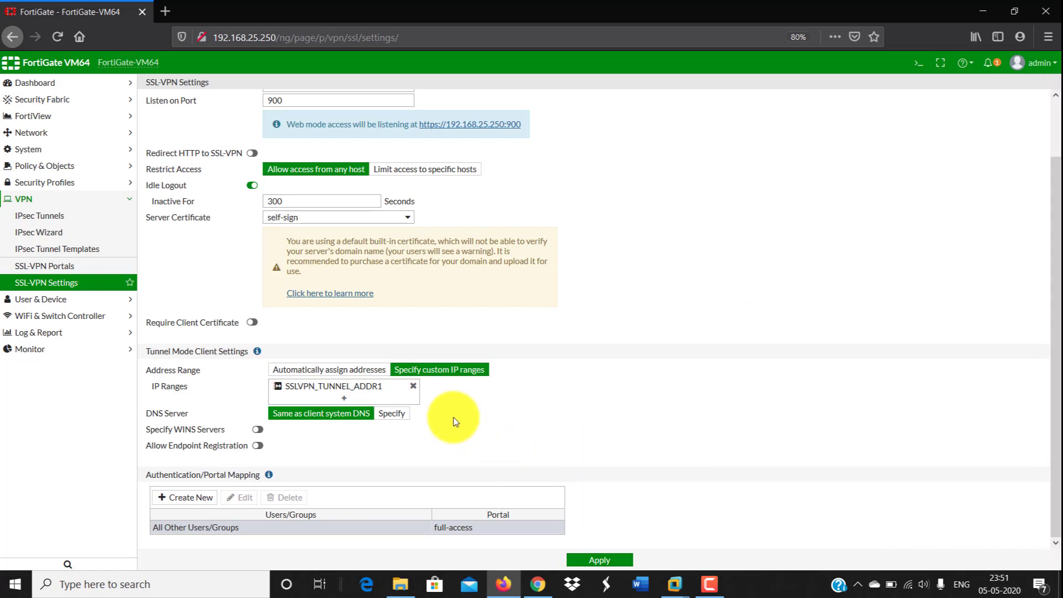
Specify custom DNS servers for tunnel clients, with 8.8.8.8 as server #1 and 8.8.4.4 as server #2
left_click(376, 419)
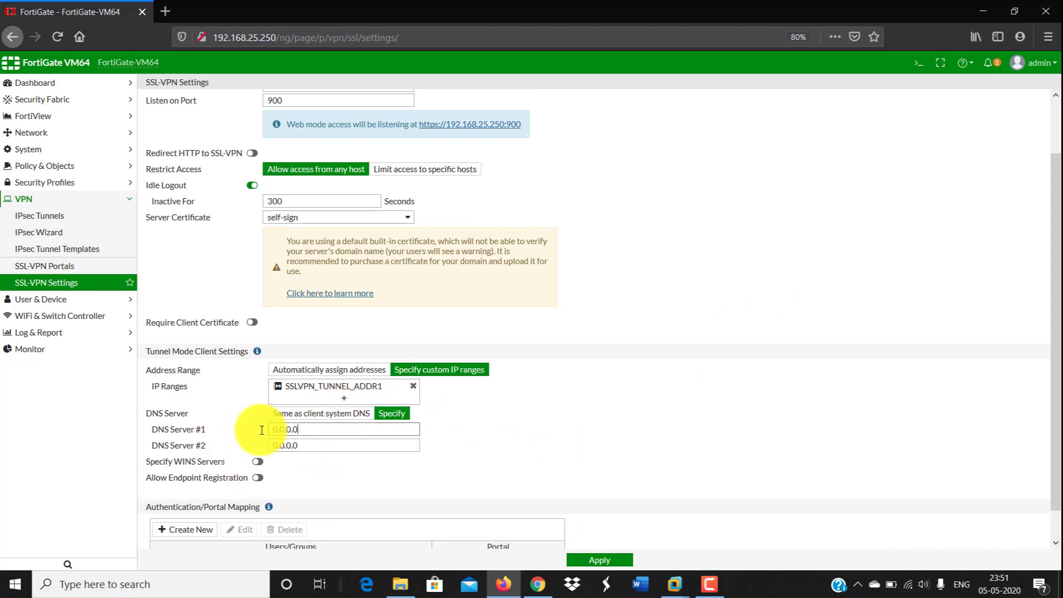
type("8.8.8.8")
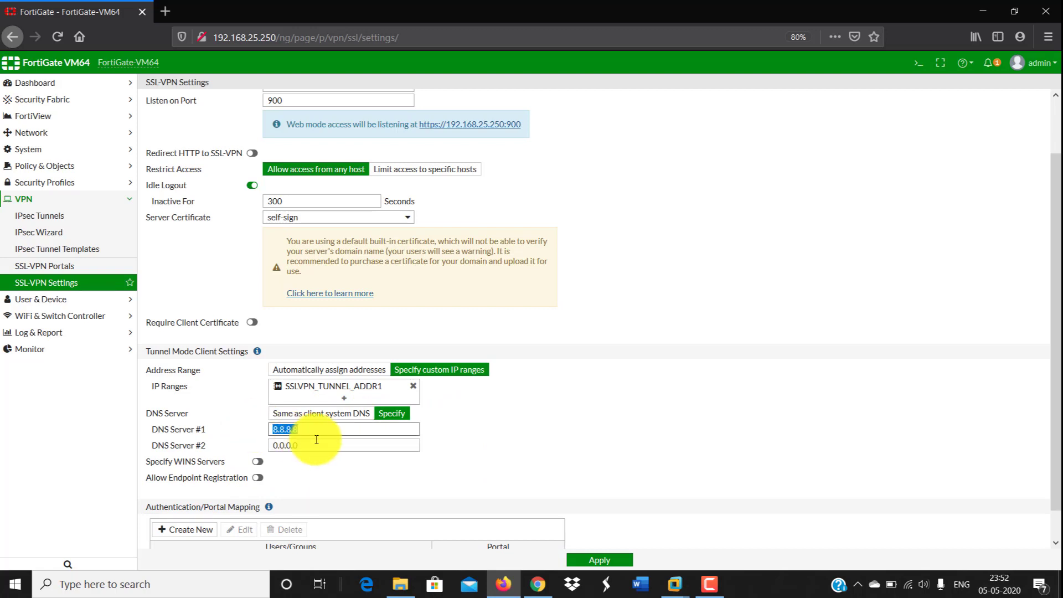
key("Tab")
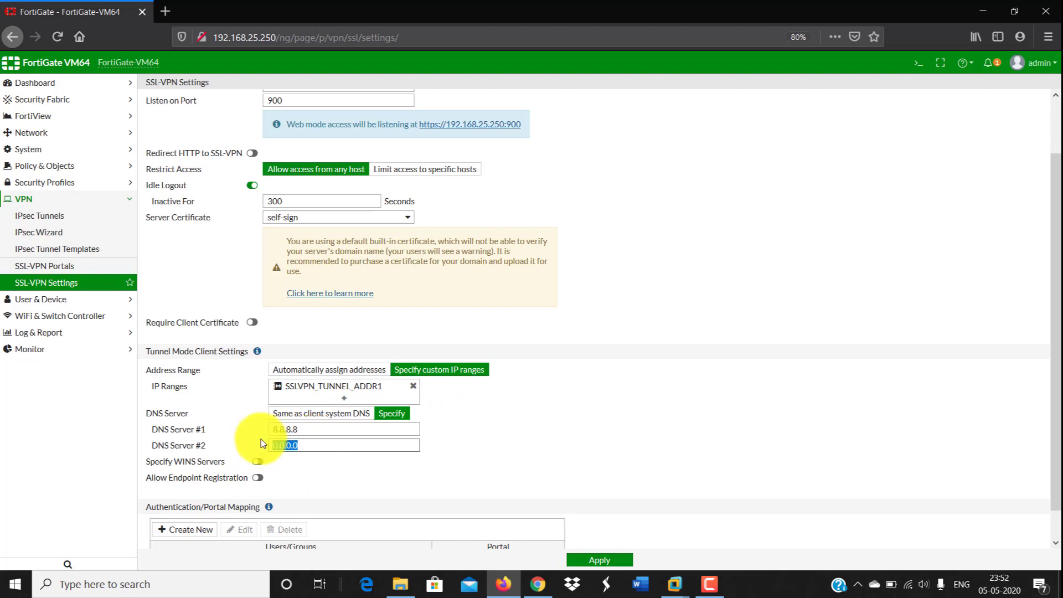
type("8.8.")
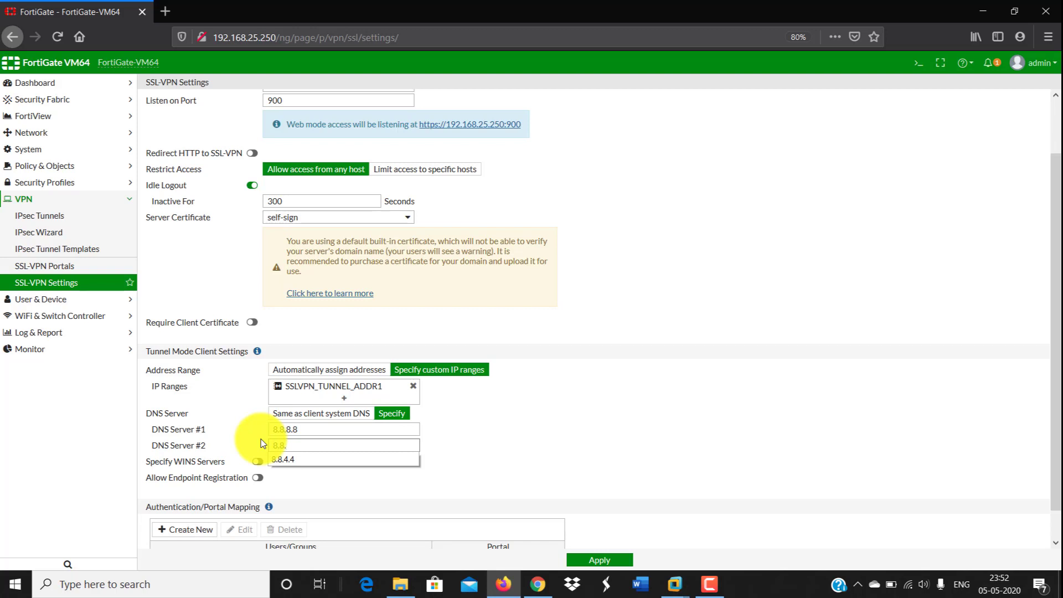
type("4.4")
left_click(261, 439)
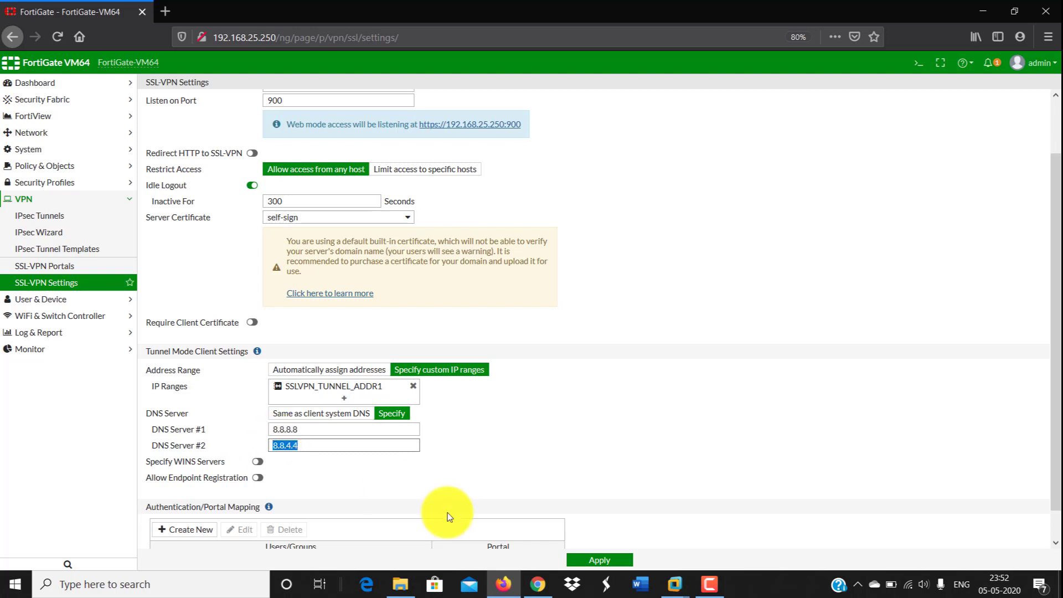
left_click(503, 503)
Edit the default portal mapping for All Other Users/Groups, keep full-access as its portal and confirm
scroll(507, 497, "down", 1)
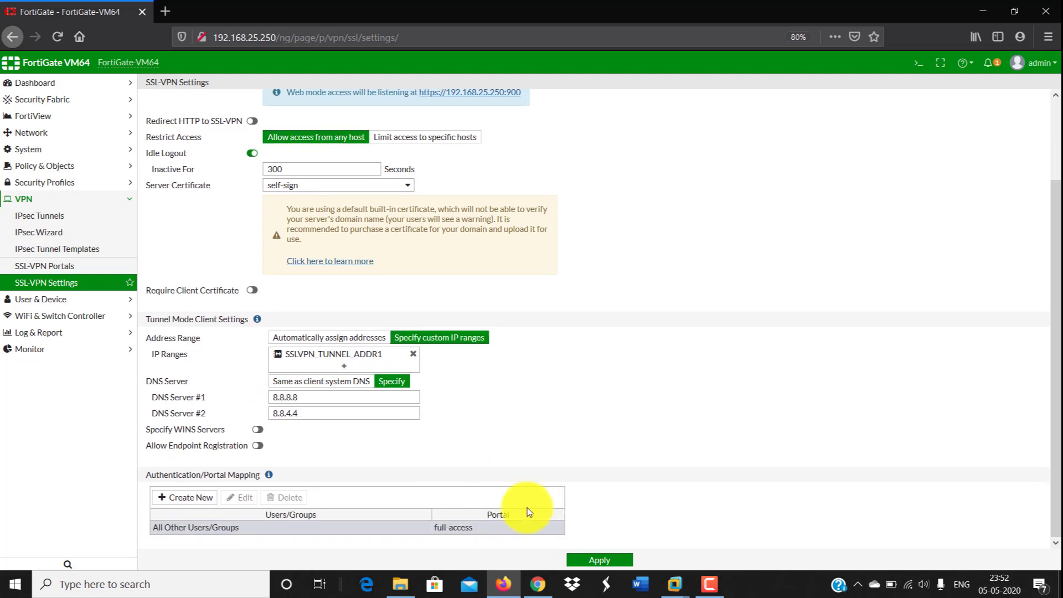
double_click(455, 532)
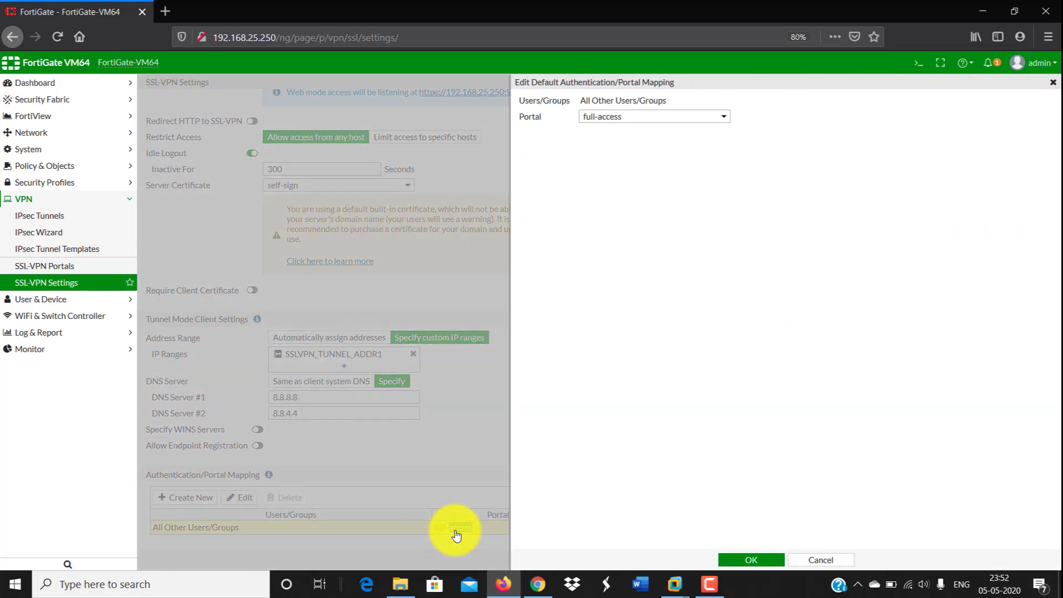
left_click(637, 116)
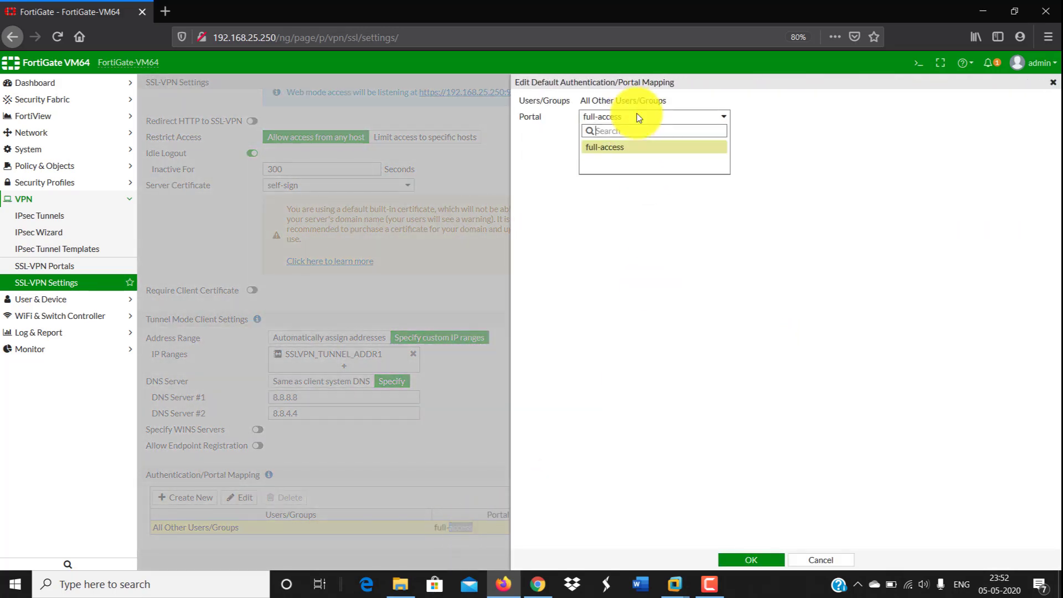
left_click(643, 158)
left_click(753, 560)
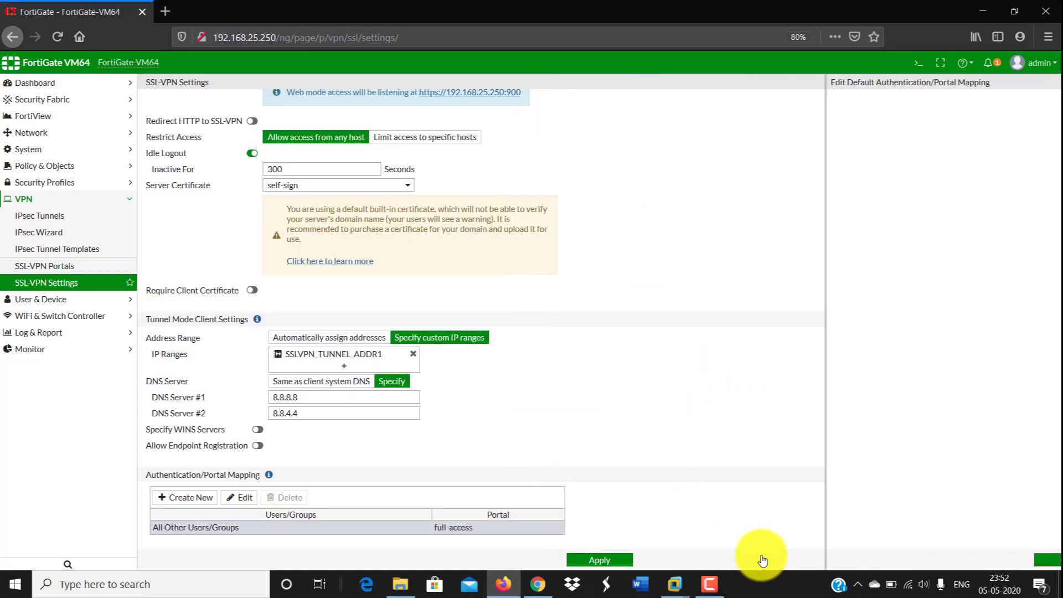
Start a new authentication/portal mapping and create a Firewall-type user group named ASG for it, with the non-guest local user as member
left_click(199, 499)
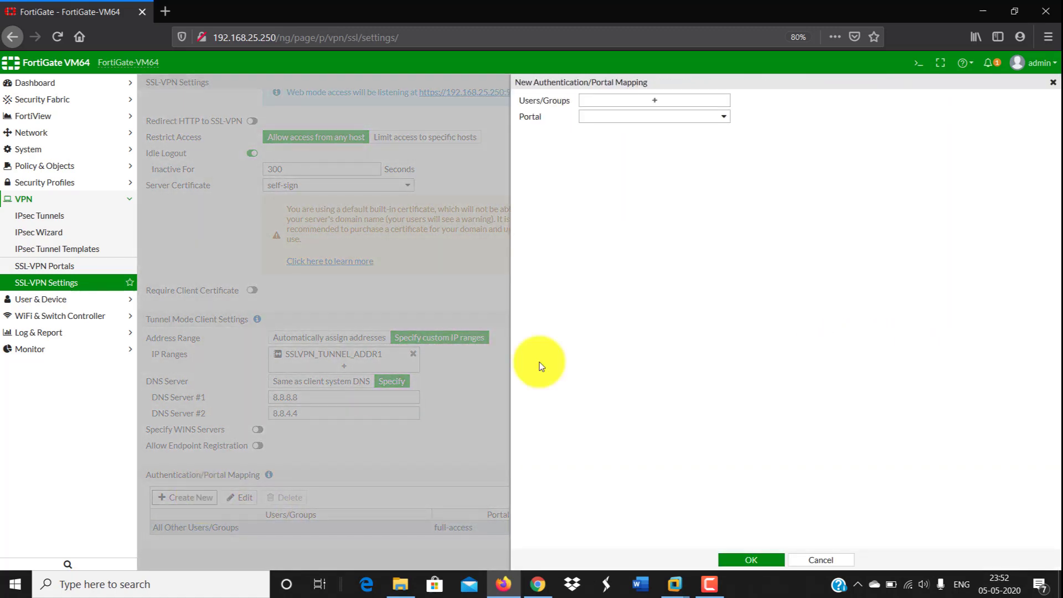
left_click(668, 101)
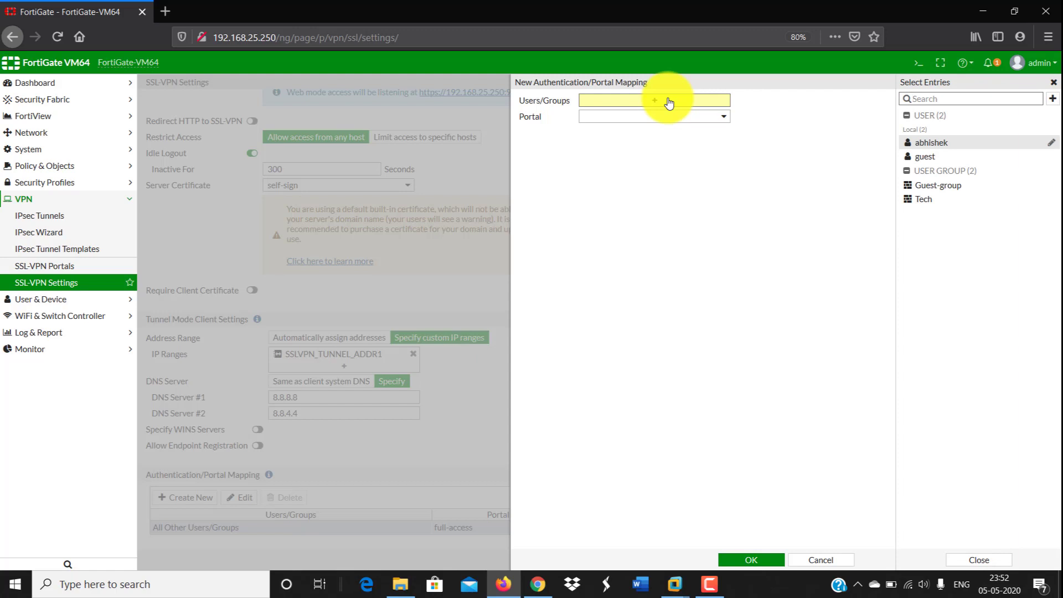
left_click(1053, 99)
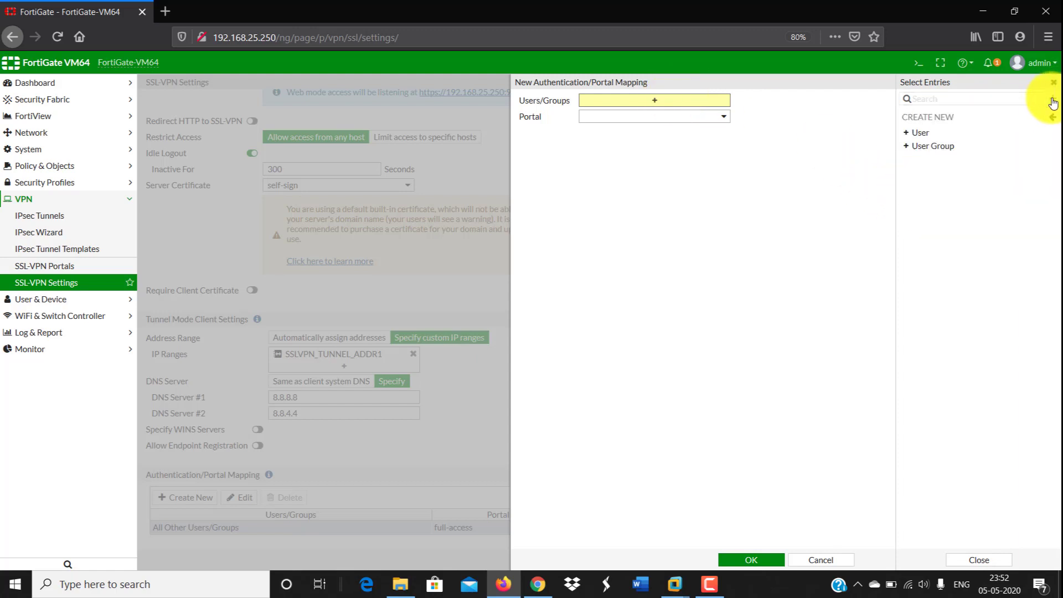
left_click(919, 146)
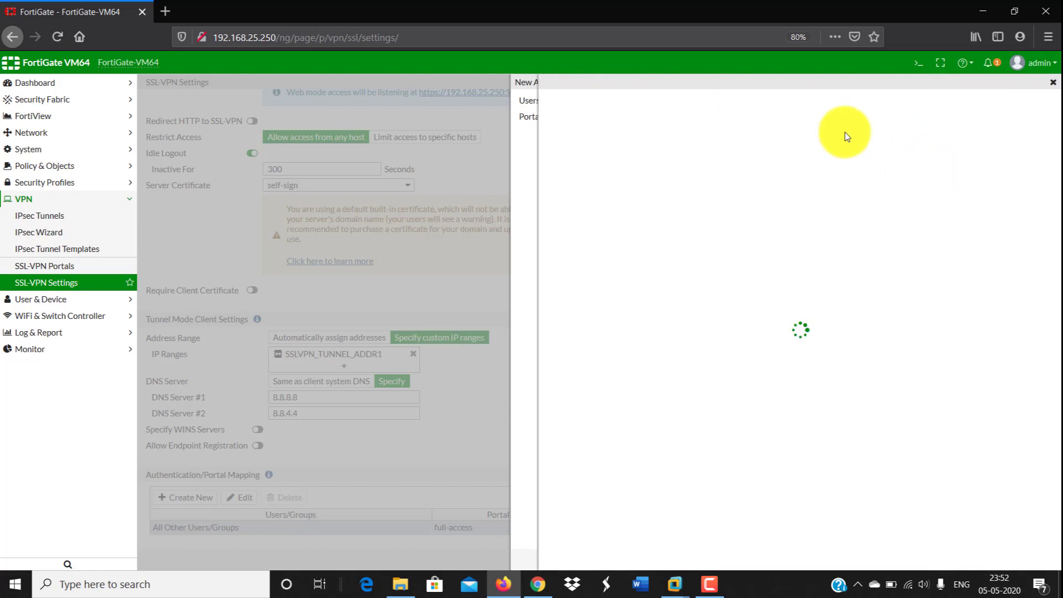
left_click(608, 111)
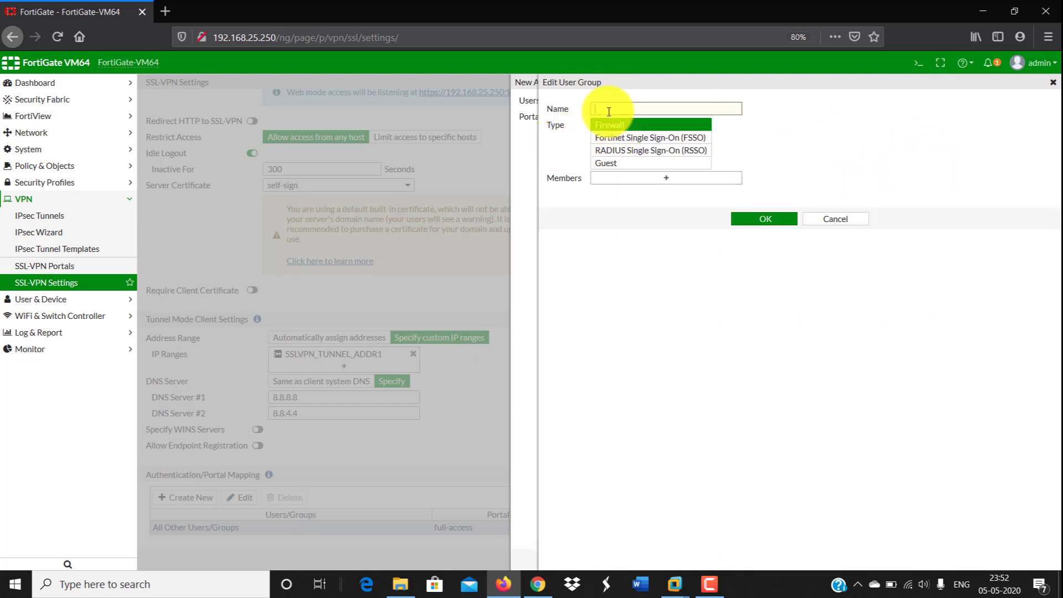
type("ASG")
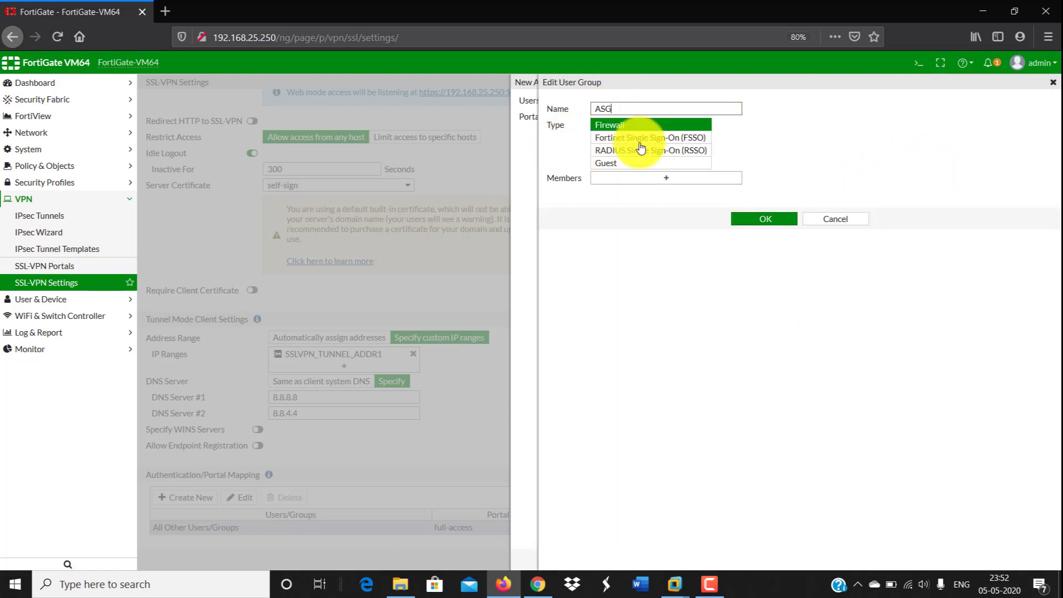
left_click(667, 180)
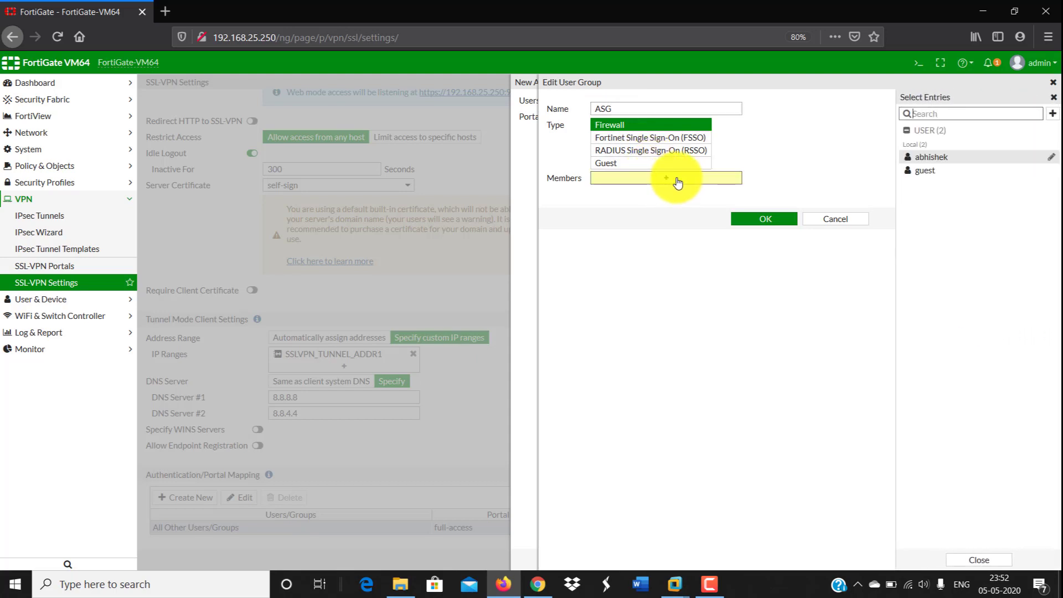
left_click(932, 159)
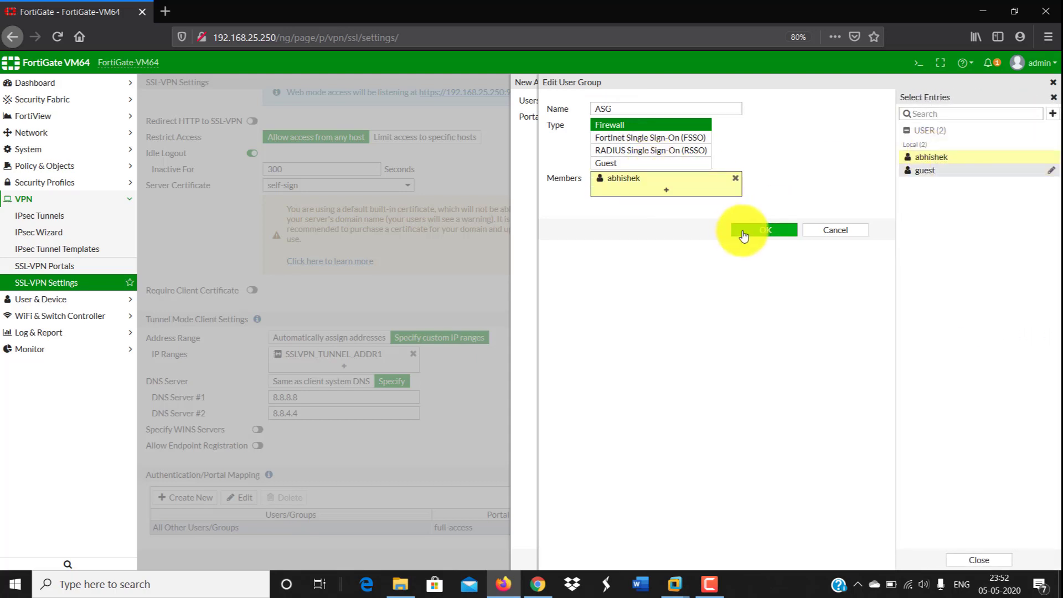
left_click(751, 234)
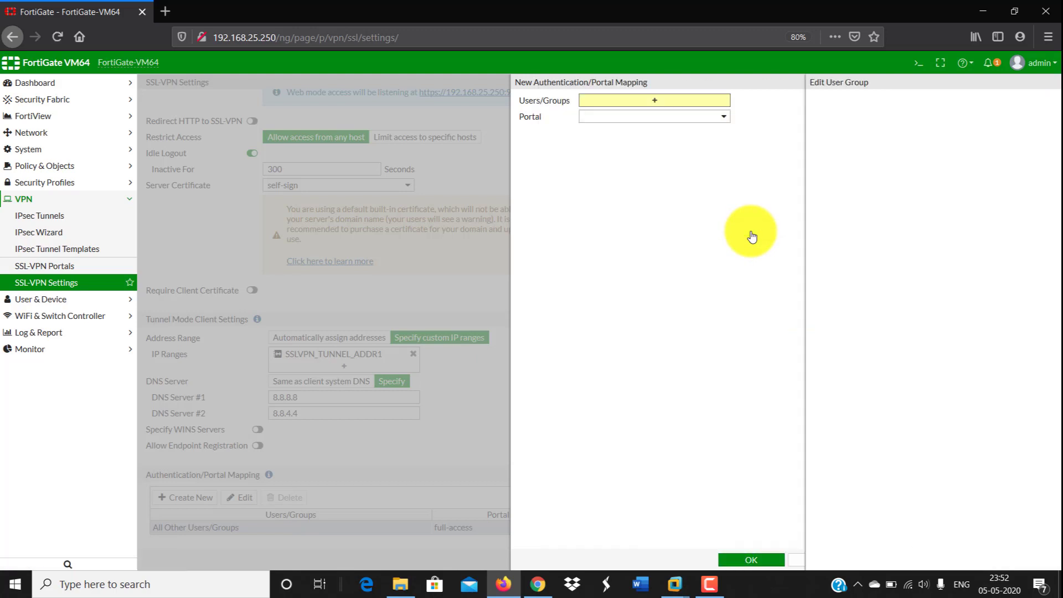
Assign the ASG group to the full-access portal in the new authentication/portal mapping and confirm it
left_click(921, 191)
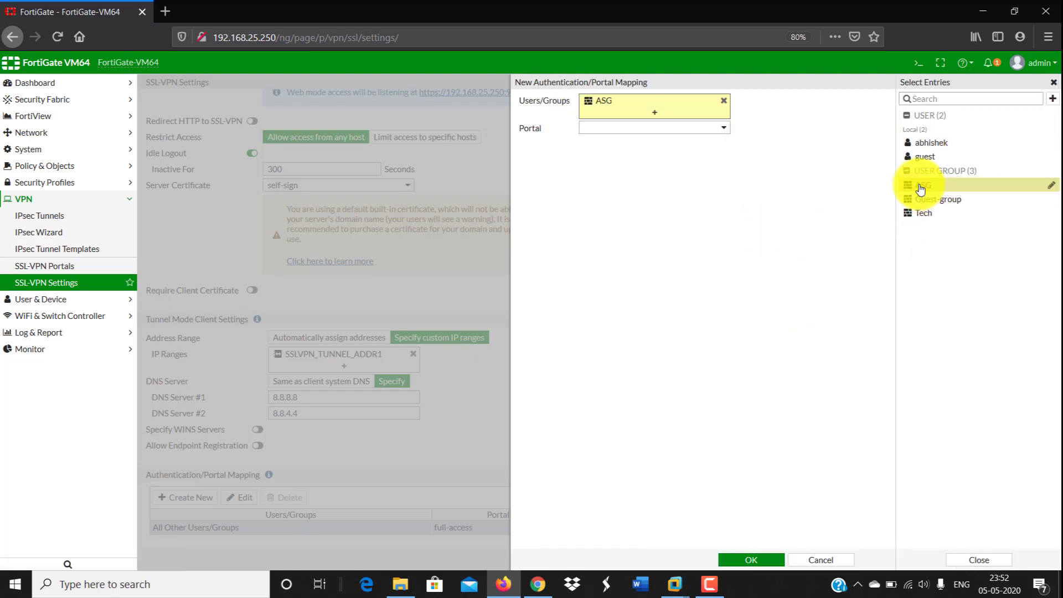
left_click(647, 129)
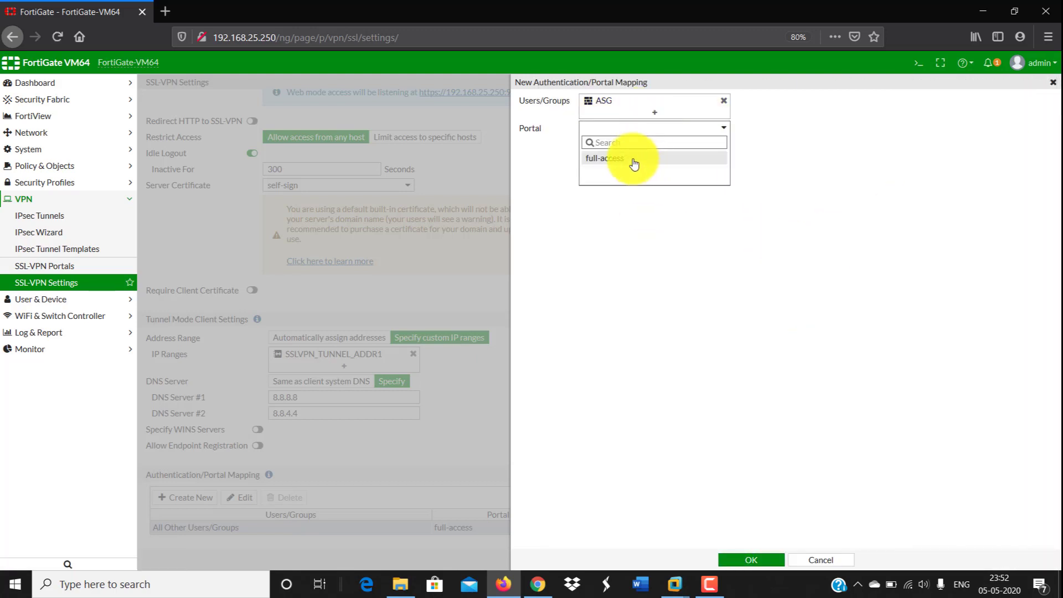
left_click(634, 160)
left_click(743, 560)
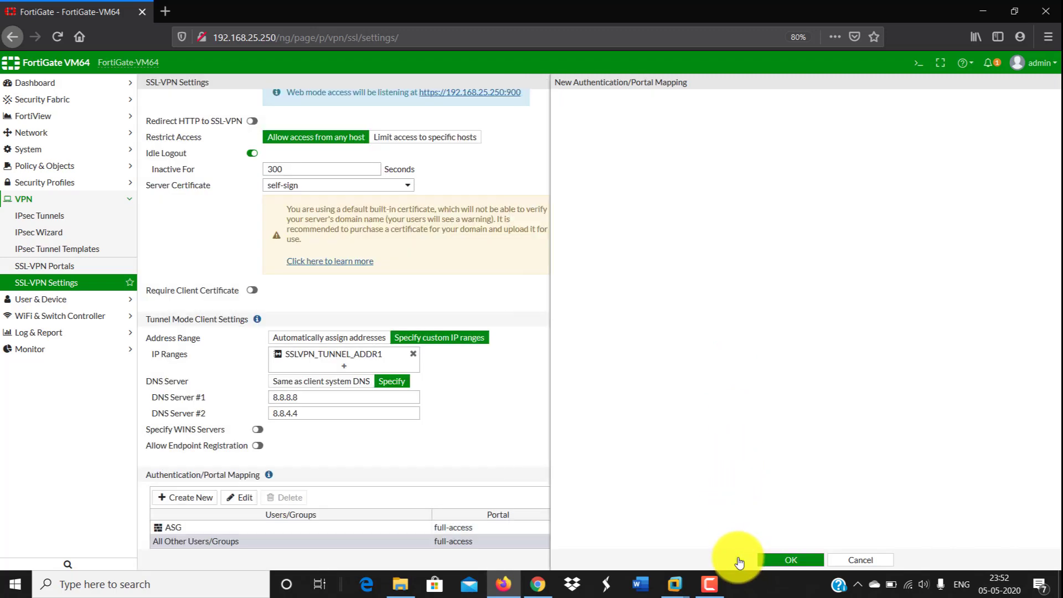
Apply the SSL-VPN settings, accept continuing with the default built-in certificate, and review the saved settings
scroll(653, 534, "down", 1)
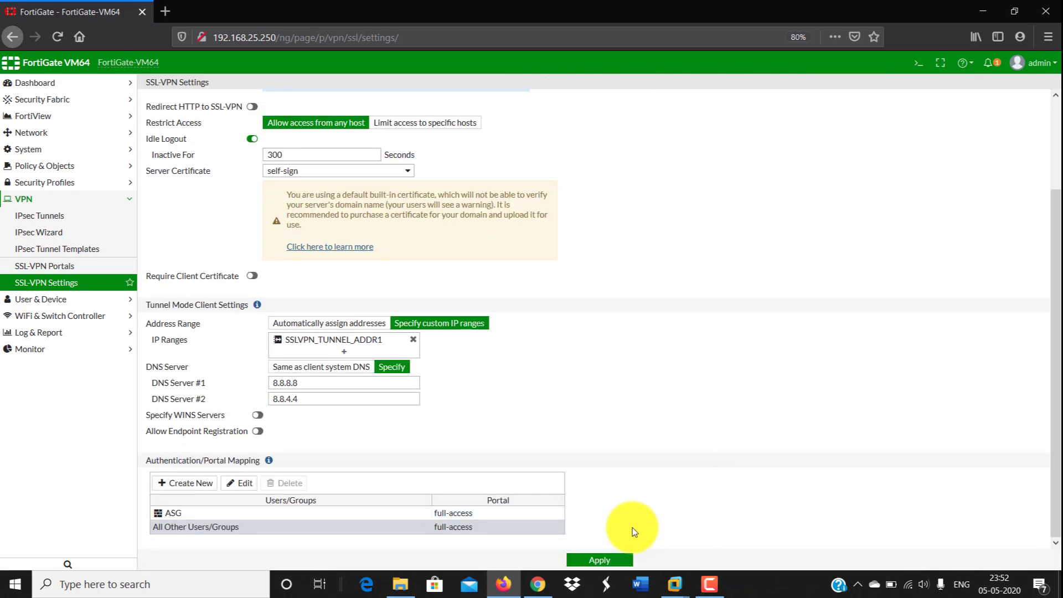
left_click(603, 560)
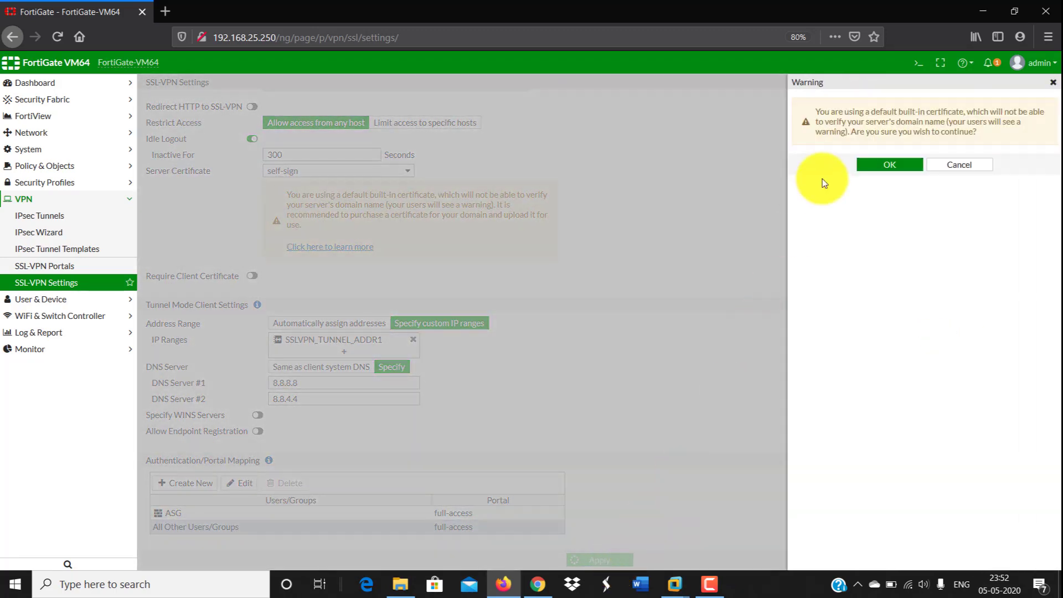
left_click(891, 165)
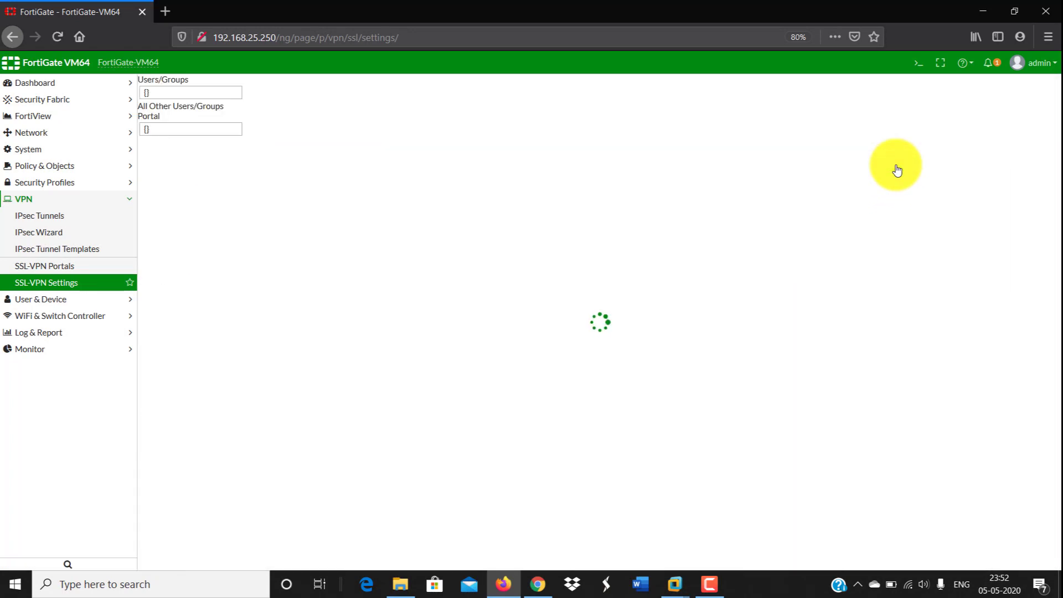
scroll(663, 162, "down", 3)
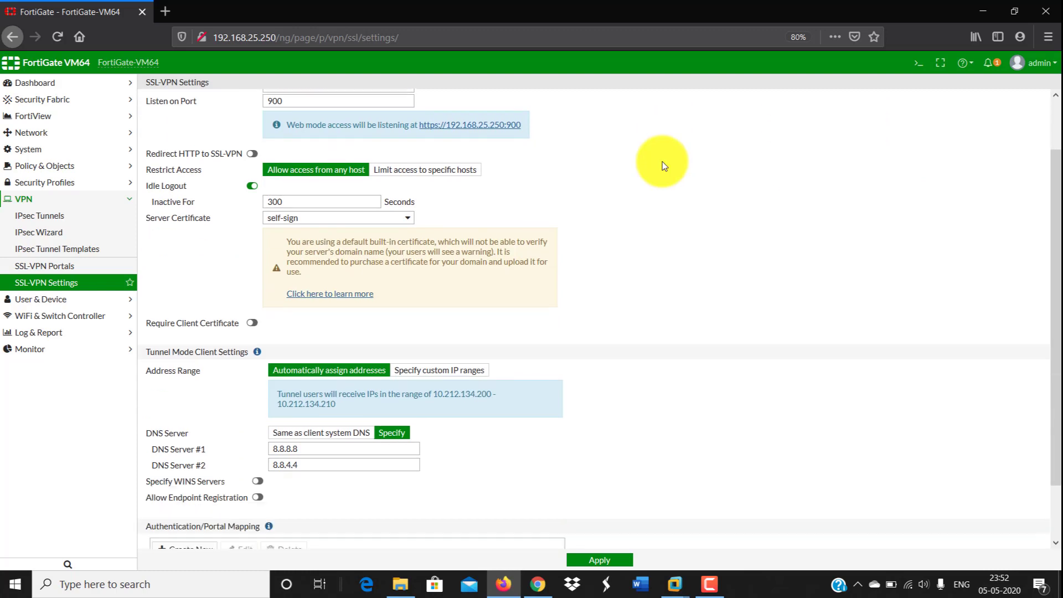
Check the list of SSL-VPN portals and open the list of IPv4 firewall policies
left_click(75, 266)
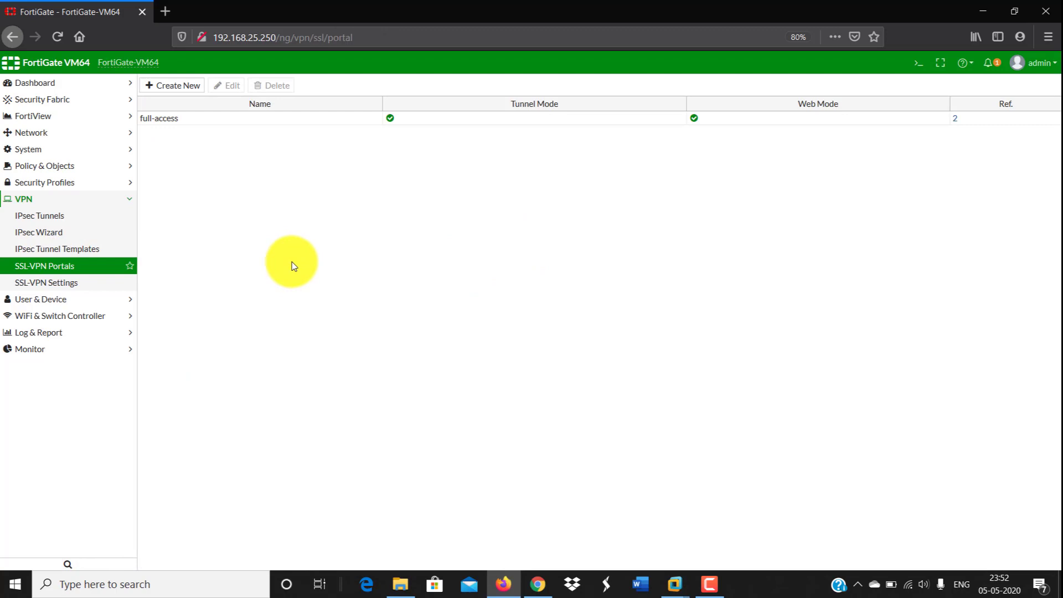
left_click(91, 168)
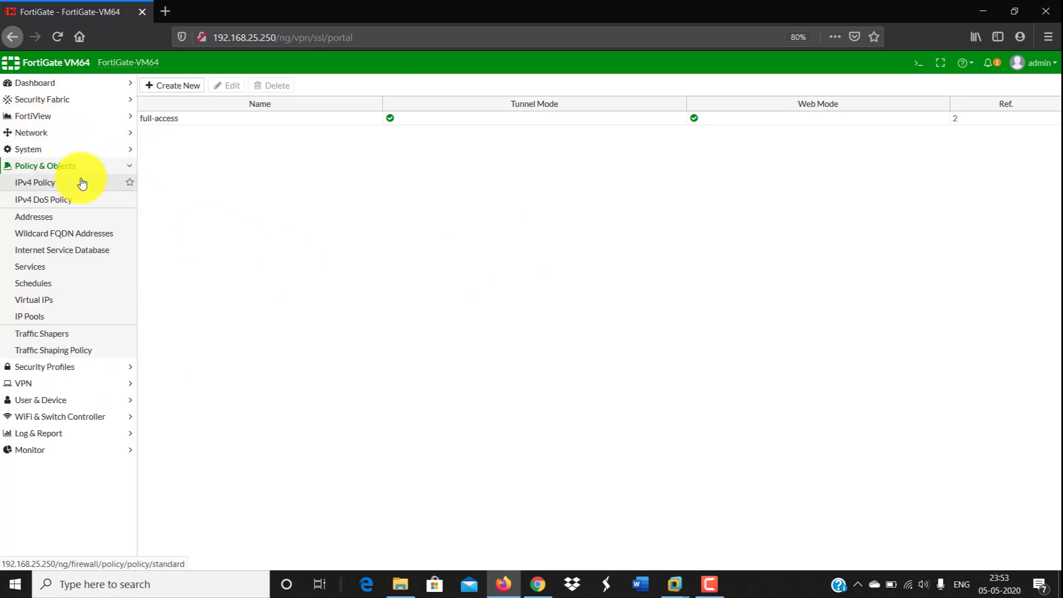
left_click(81, 183)
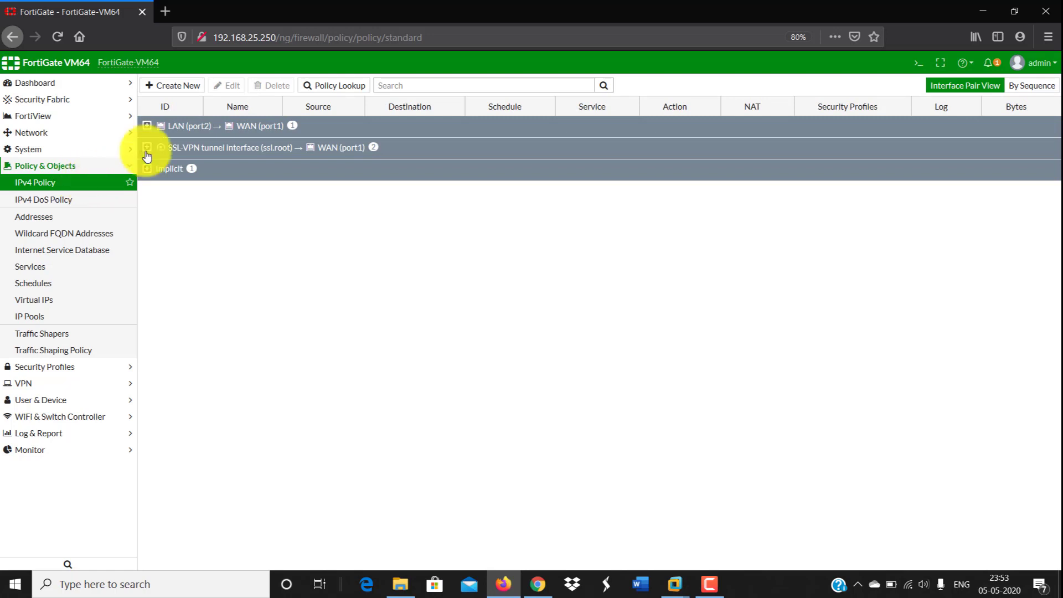
left_click(167, 87)
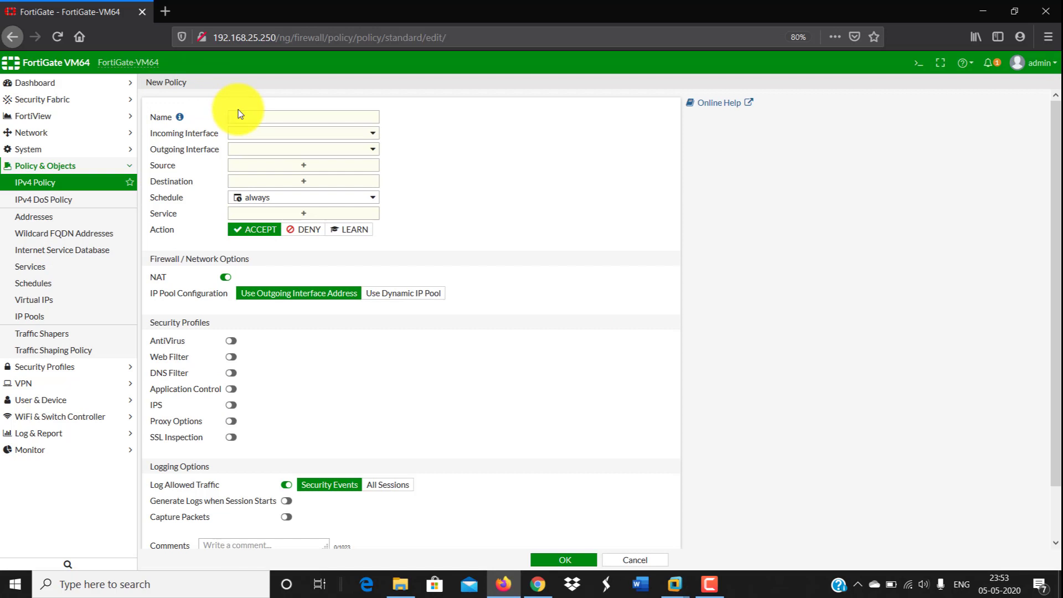
left_click(239, 115)
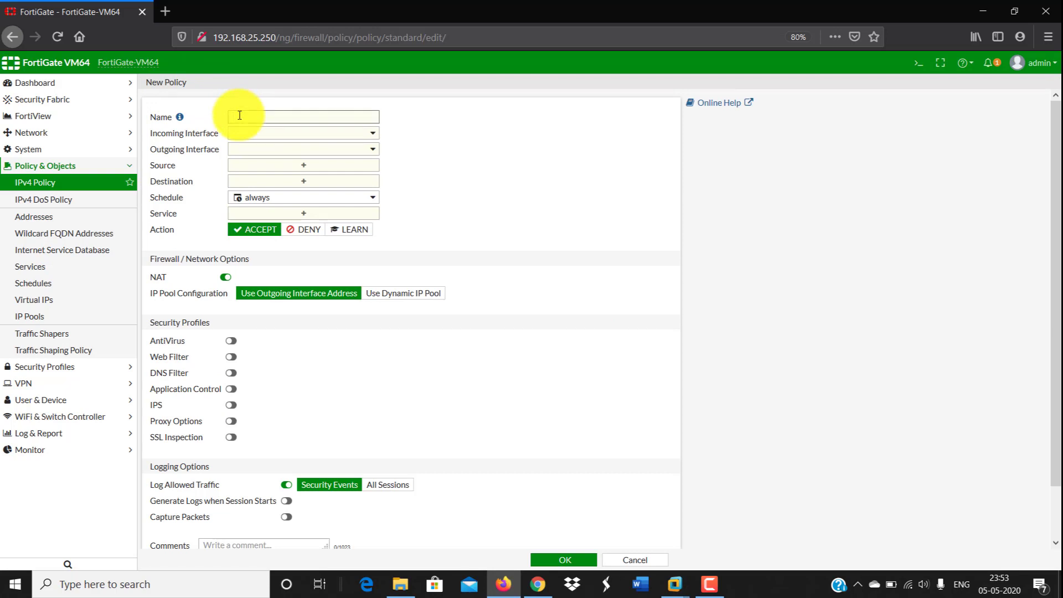
type("s to lan")
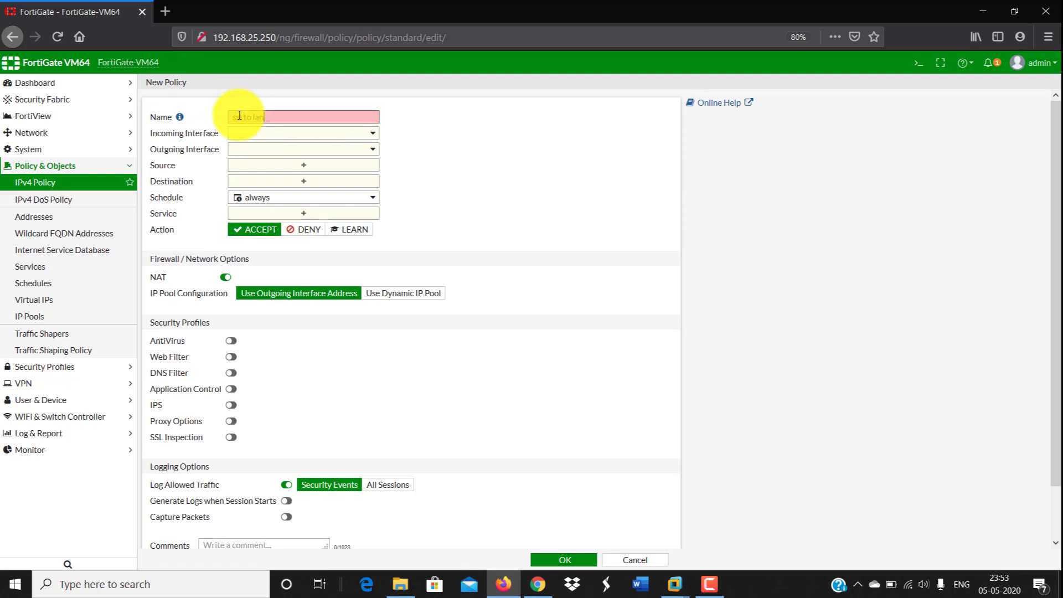
left_click(271, 137)
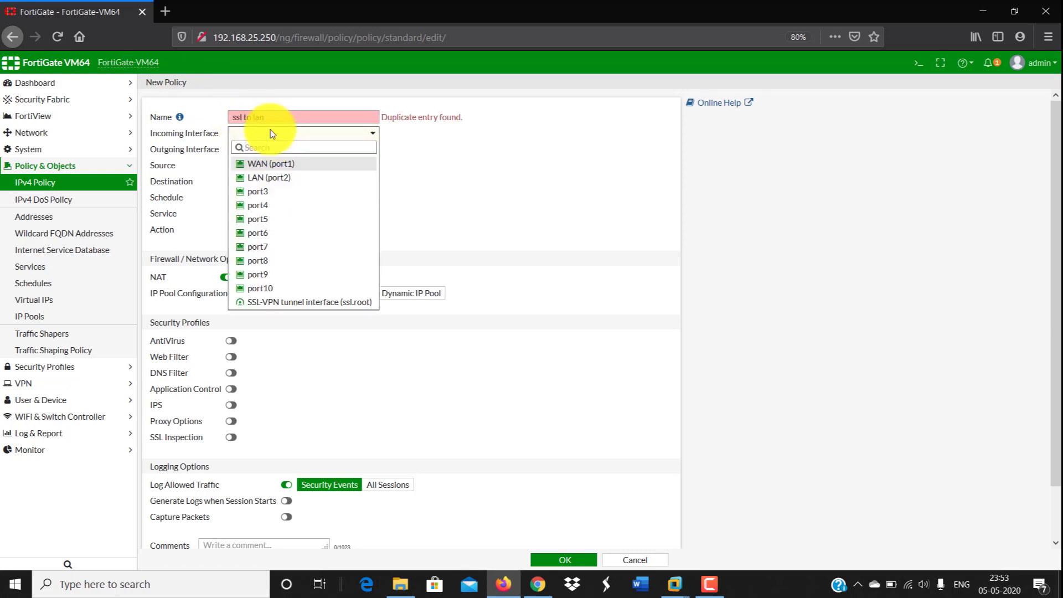
left_click(269, 114)
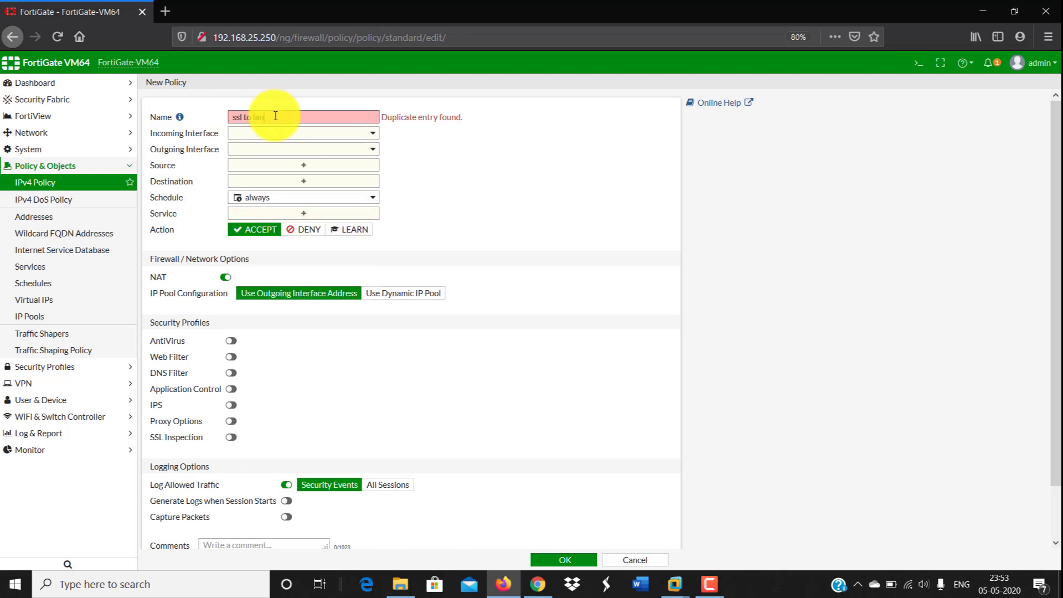
type("1")
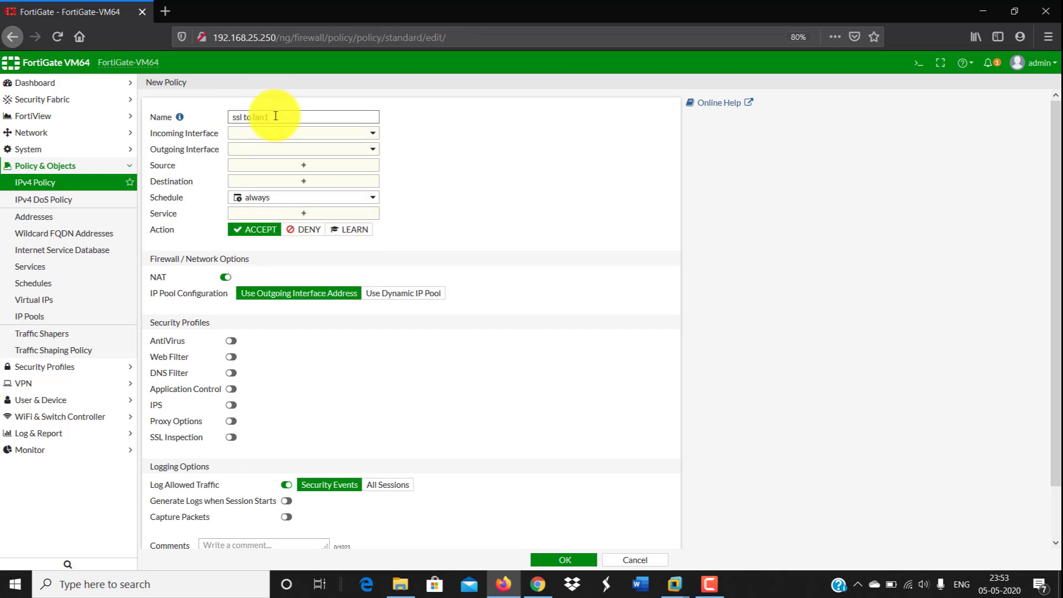
left_click(626, 561)
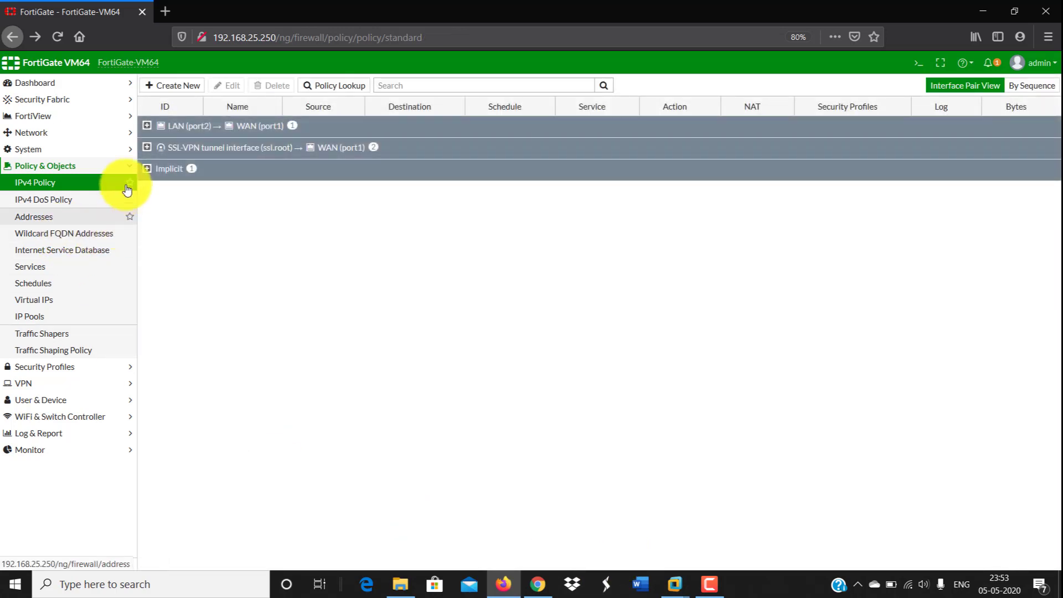
Delete both existing policies from the SSL-VPN tunnel interface to WAN (port1), "ssl to lan" and "ssl to wan"
left_click(146, 148)
left_click(203, 178)
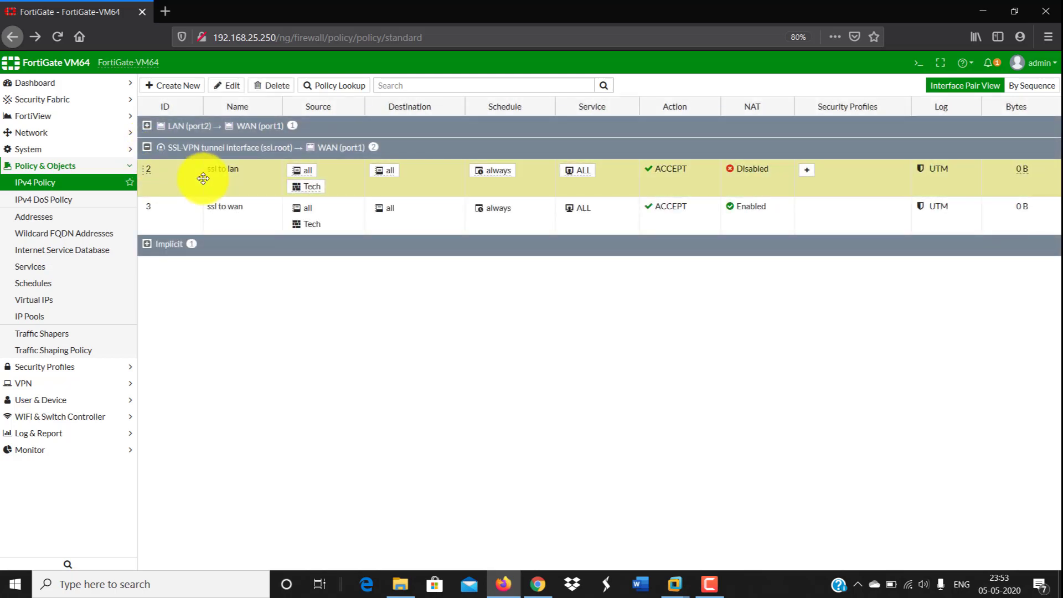
left_click(183, 214, "ctrl")
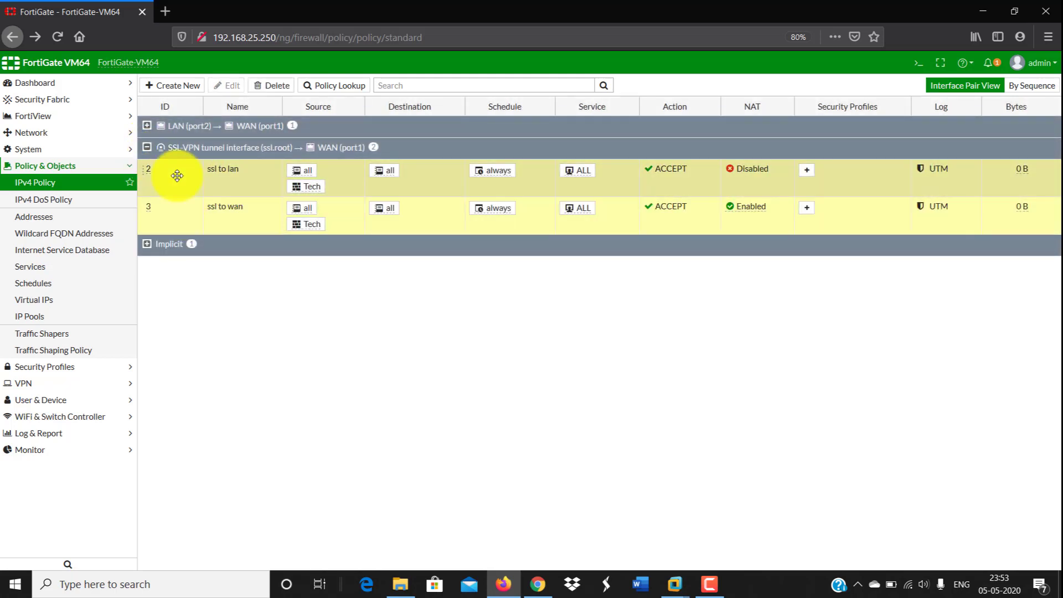
right_click(177, 176)
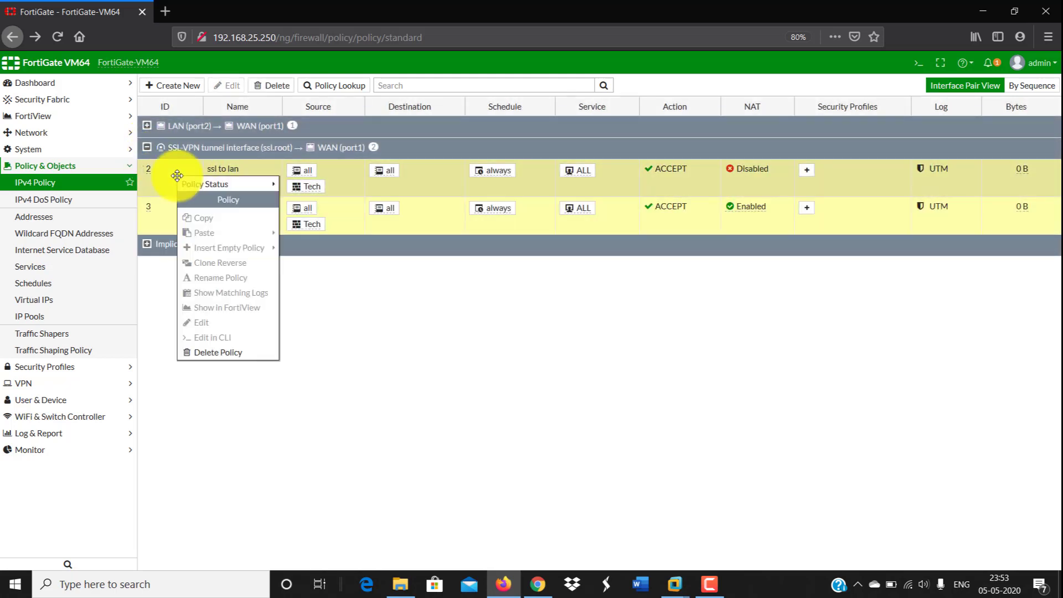
left_click(268, 87)
left_click(879, 142)
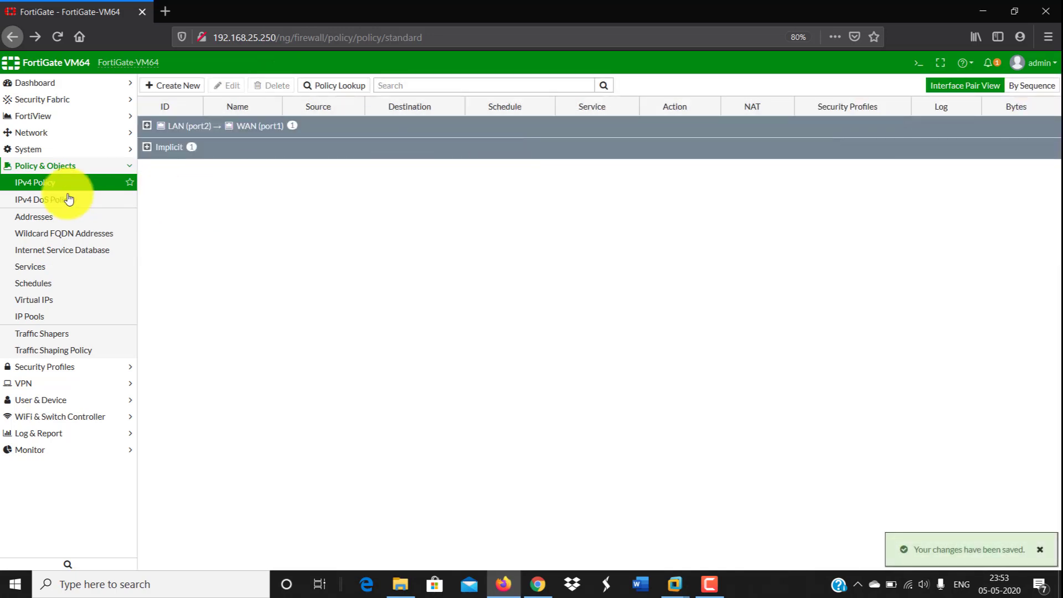
Start a new IPv4 policy named "ssl to lan" with SSL-VPN tunnel interface (ssl.root) as incoming and LAN (port2) as outgoing interface
left_click(47, 180)
left_click(161, 89)
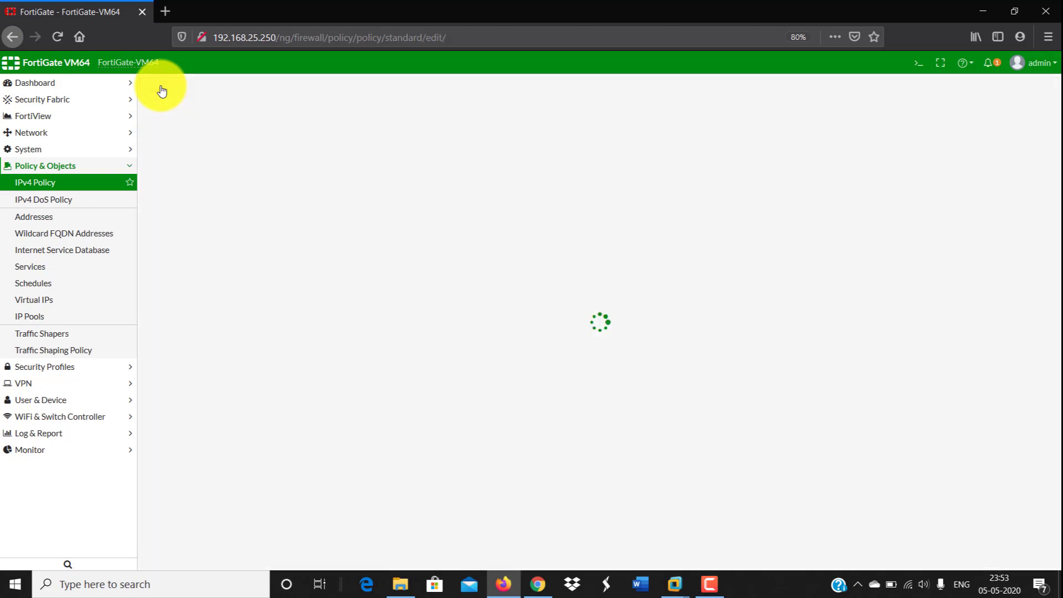
left_click(303, 118)
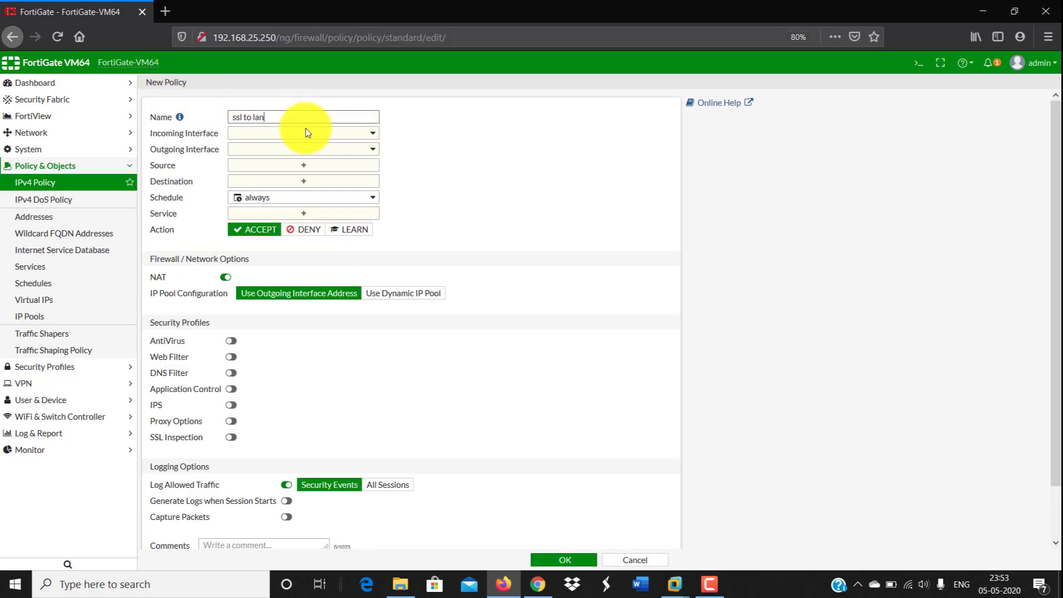
left_click(307, 133)
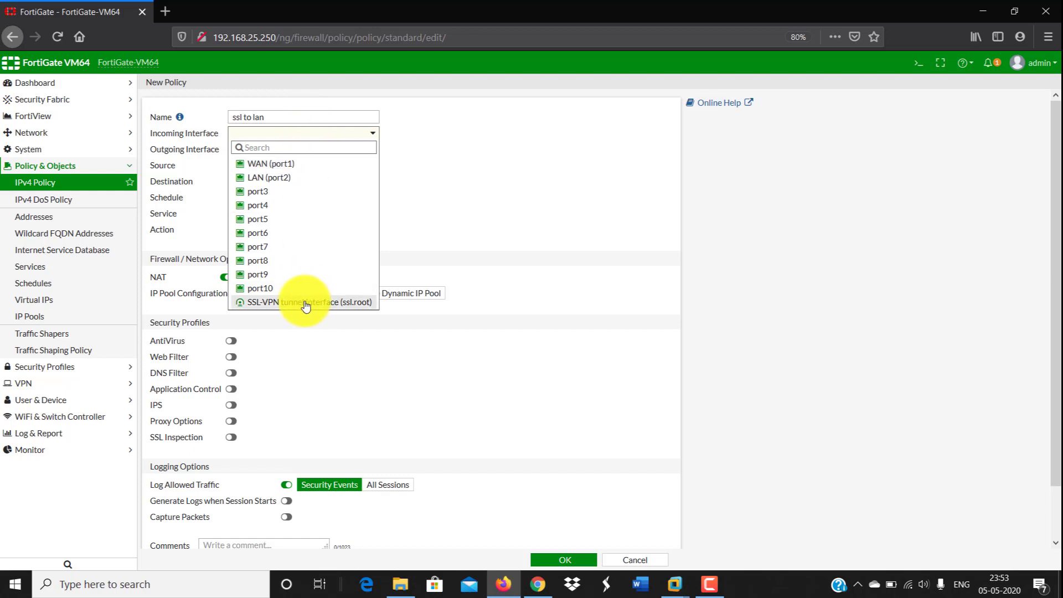
left_click(304, 302)
left_click(301, 150)
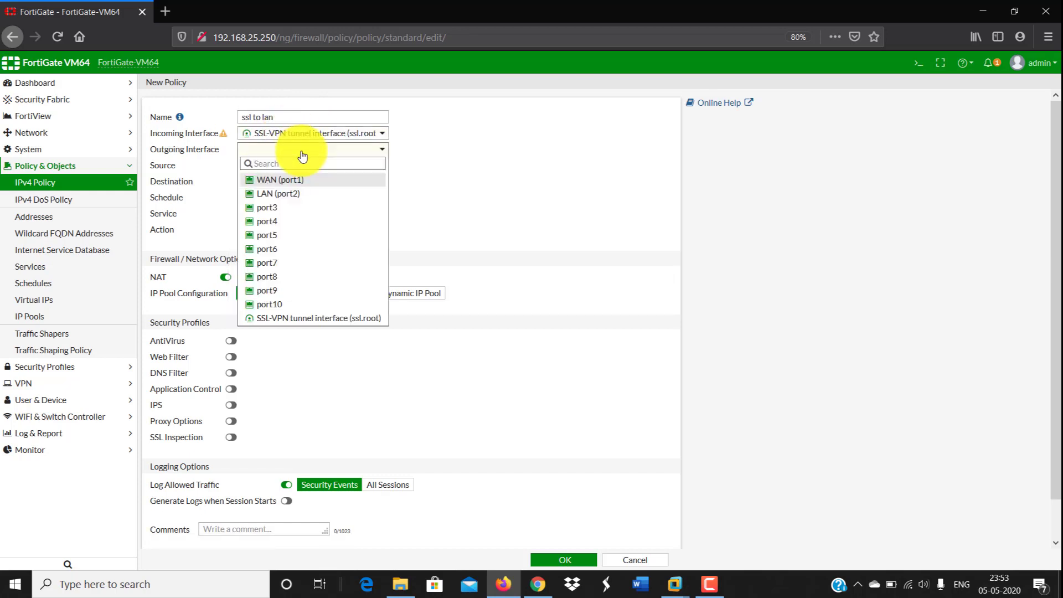
left_click(302, 196)
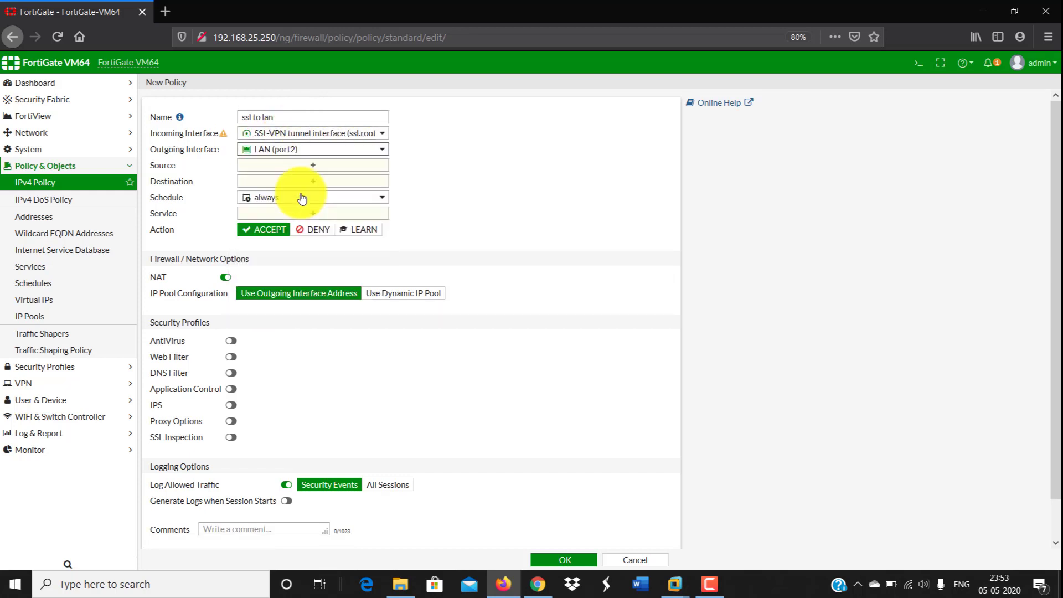
Set the policy's source to address all and user group ASG, its destination to all, and its service to ALL
left_click(304, 166)
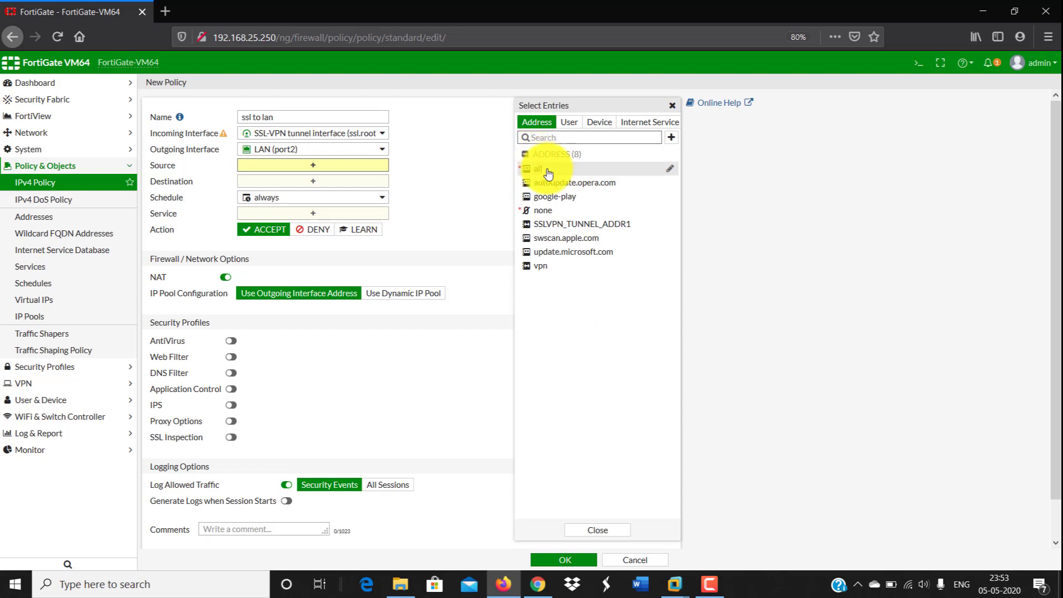
left_click(547, 169)
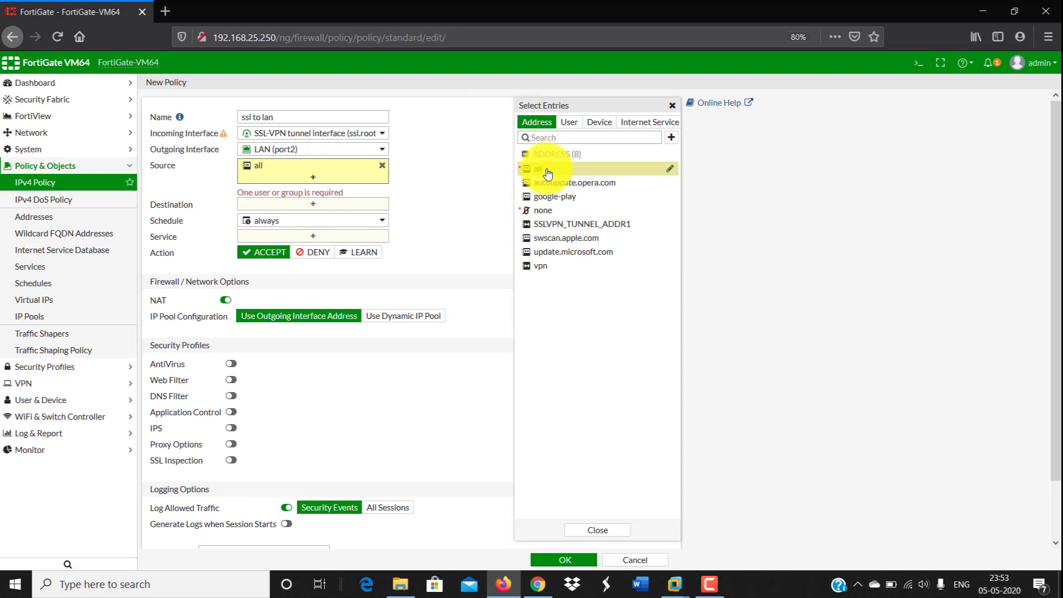
left_click(569, 123)
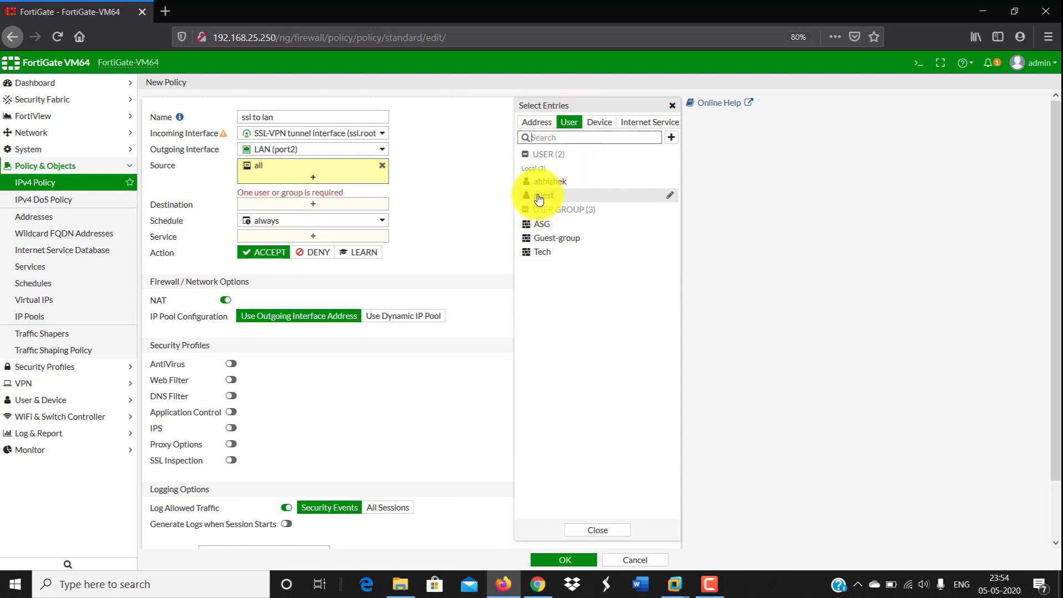
left_click(543, 225)
left_click(291, 207)
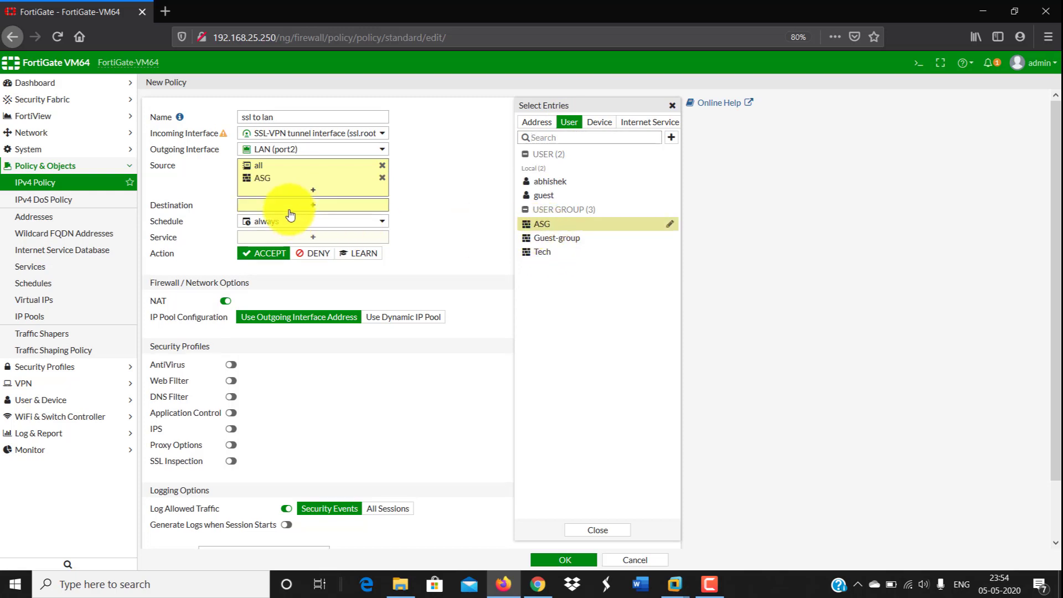
left_click(565, 169)
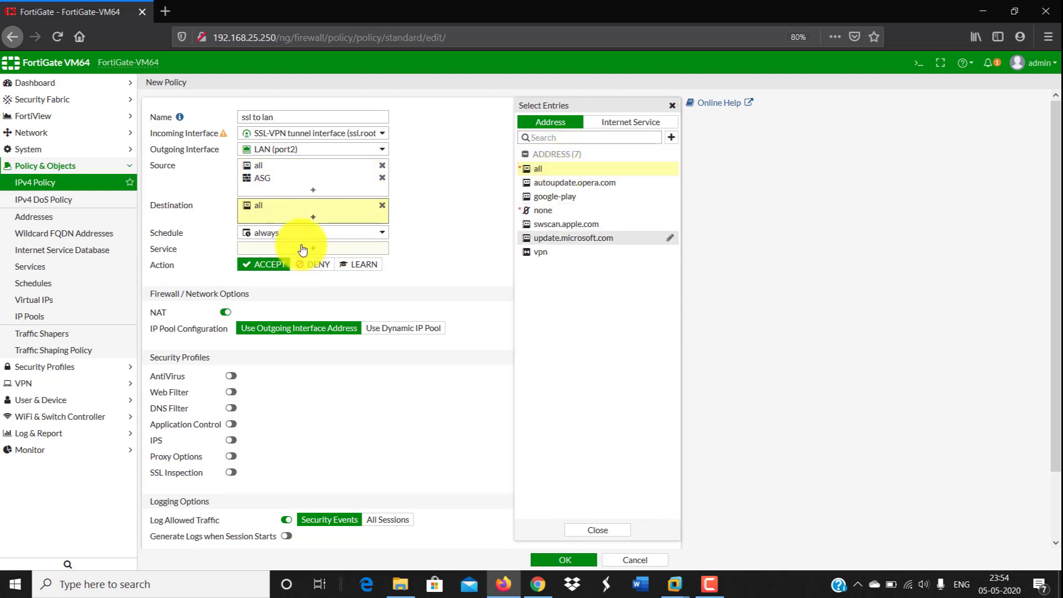
left_click(307, 249)
left_click(541, 166)
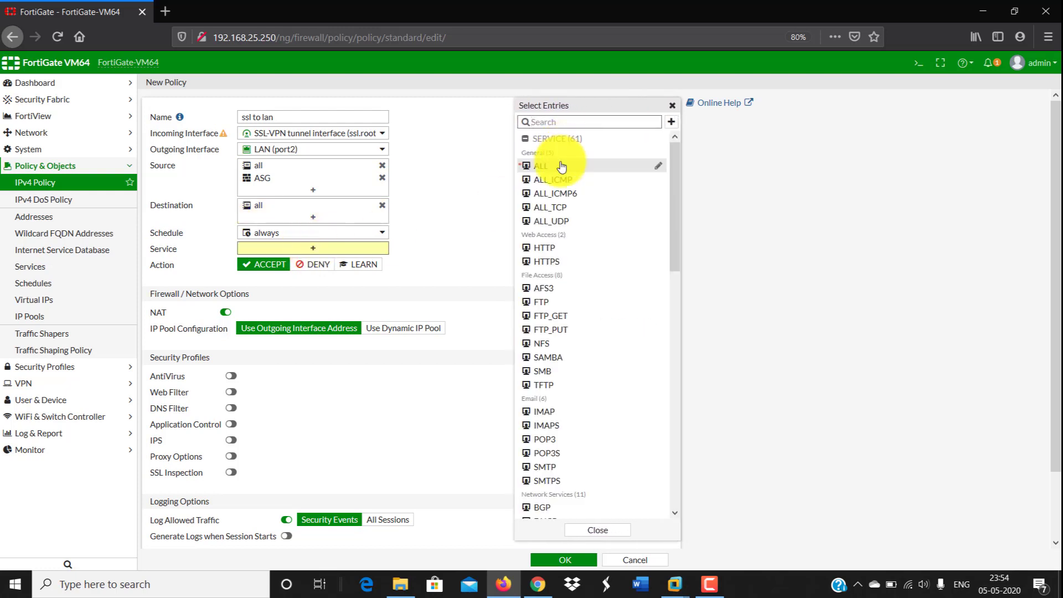
Disable NAT on the "ssl to lan" policy, save it, and accept the confirmation
left_click(458, 239)
left_click(225, 323)
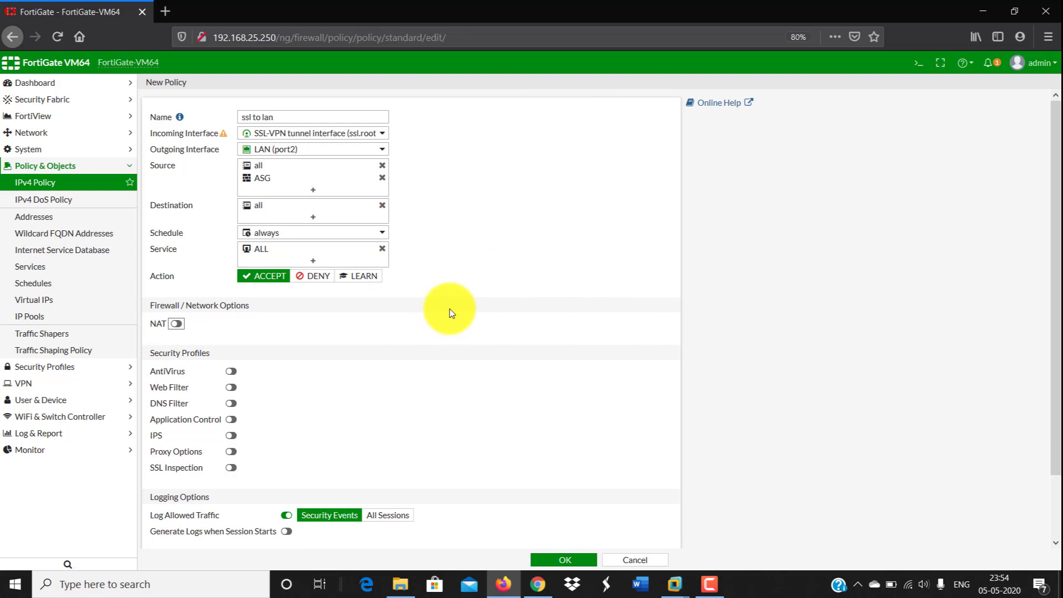
scroll(449, 309, "down", 2)
left_click(540, 560)
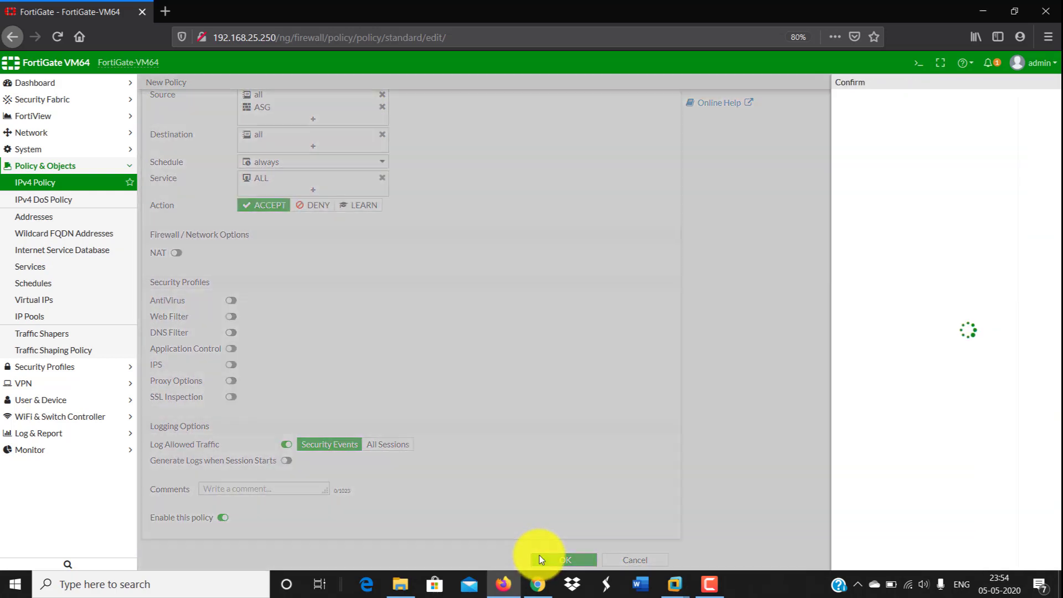
left_click(873, 165)
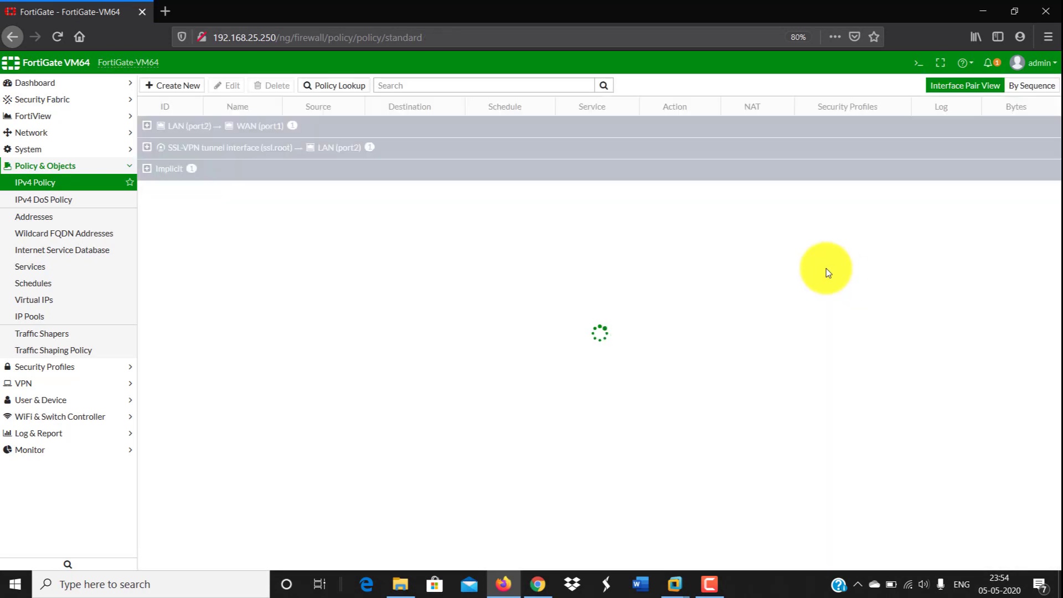
Start a new IPv4 policy named "ssl to wan" with SSL-VPN tunnel interface (ssl.root) as incoming and WAN (port1) as outgoing interface
left_click(173, 87)
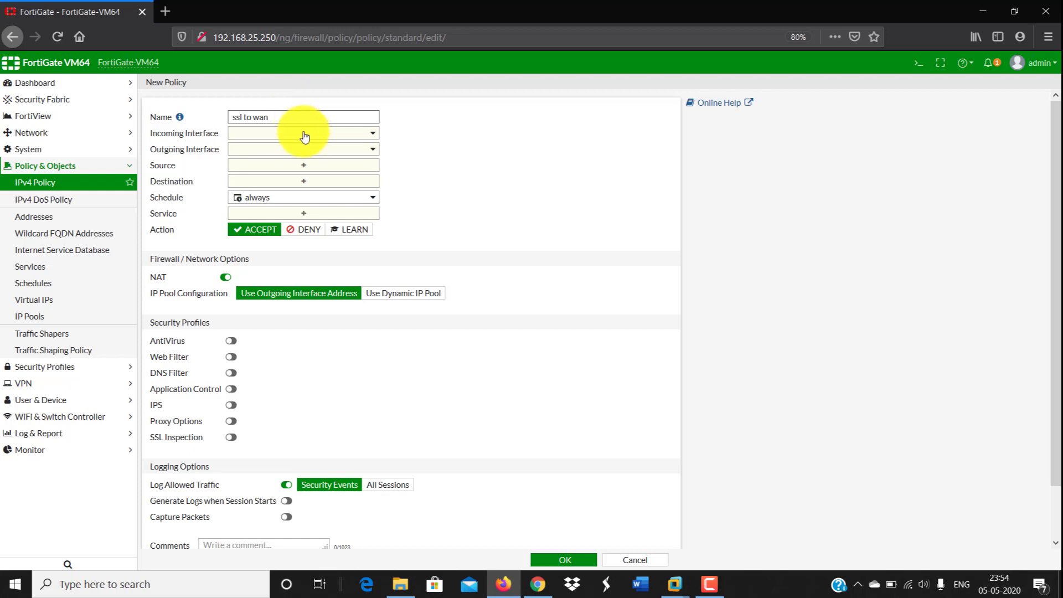
left_click(304, 135)
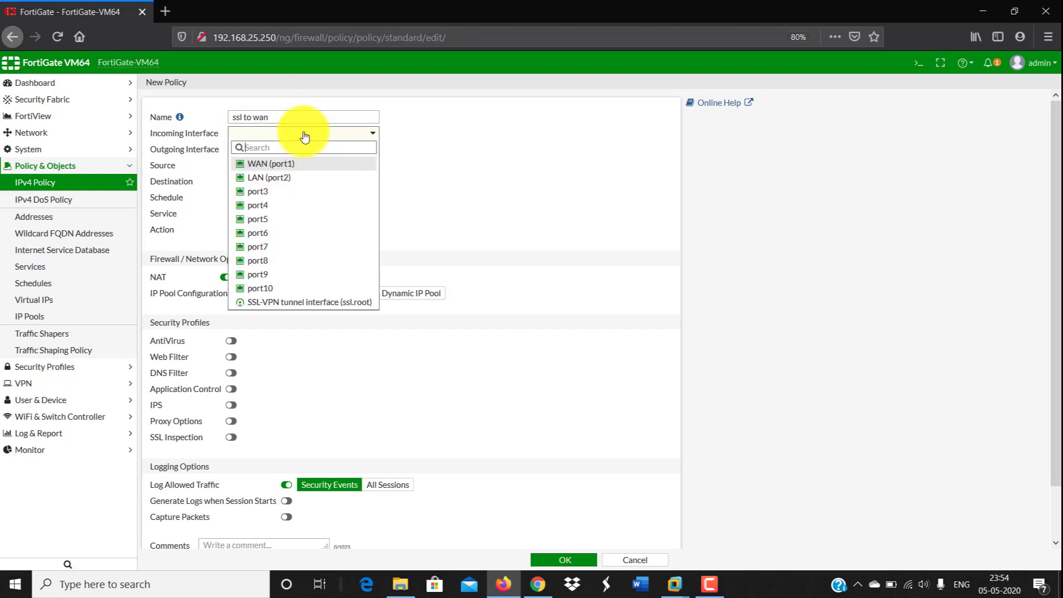
left_click(283, 302)
left_click(269, 151)
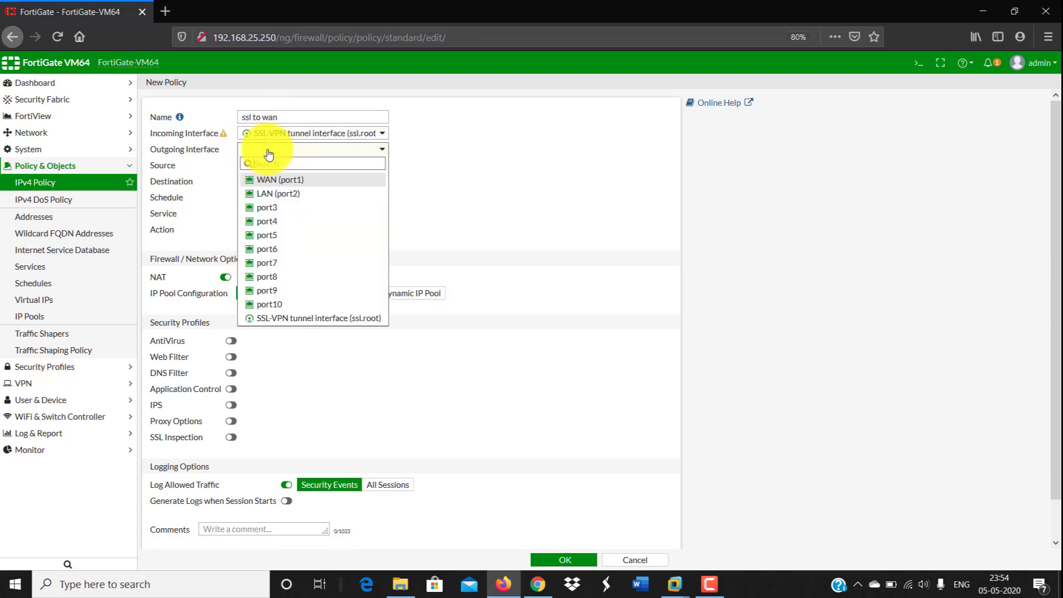
left_click(274, 181)
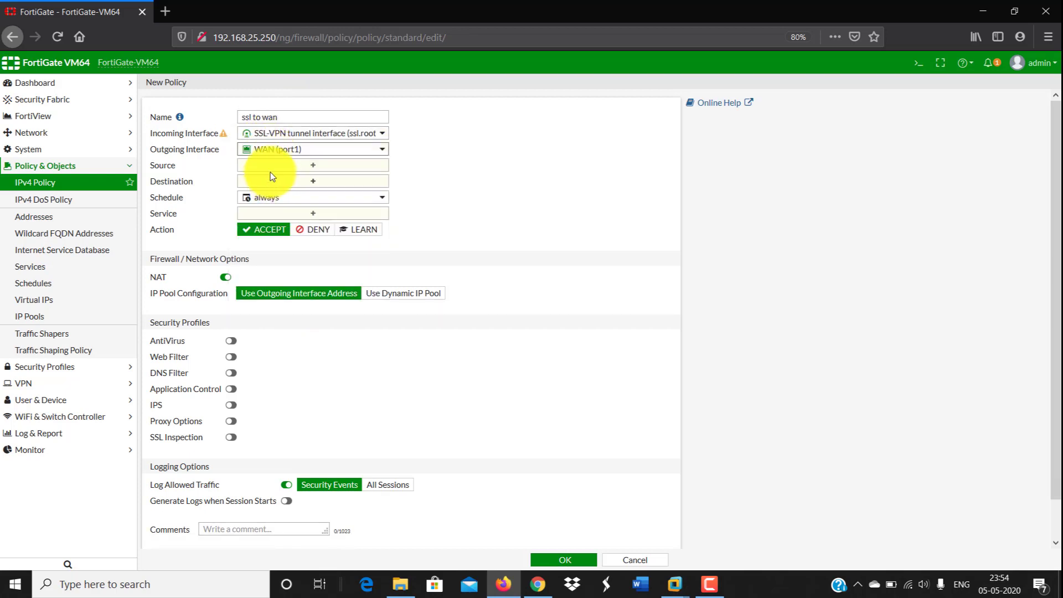
Set the "ssl to wan" policy's source to all and user group ASG, its destination to all, and its service to ALL
left_click(268, 169)
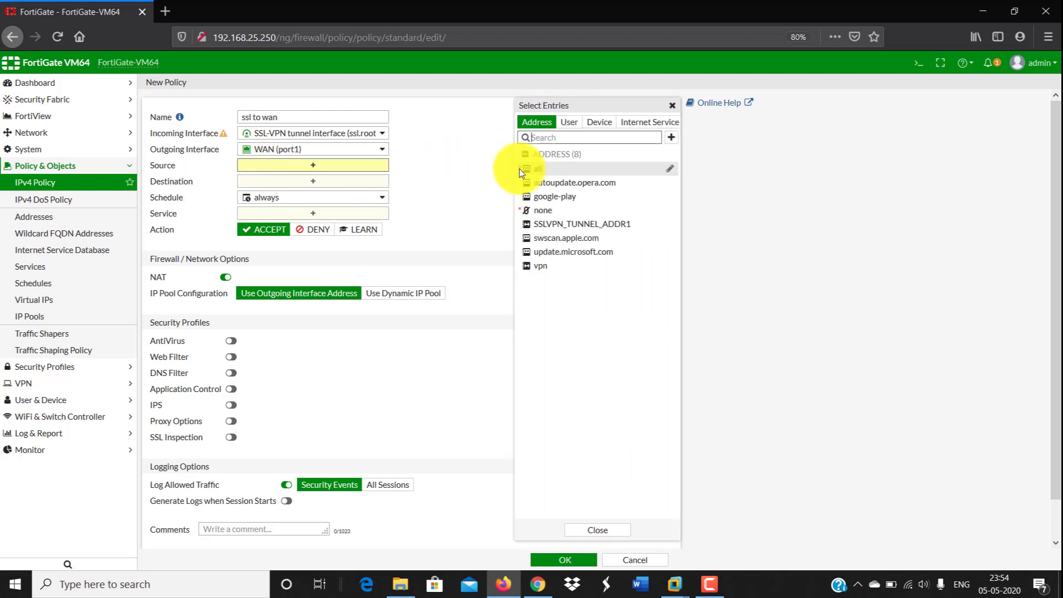
left_click(552, 173)
left_click(569, 122)
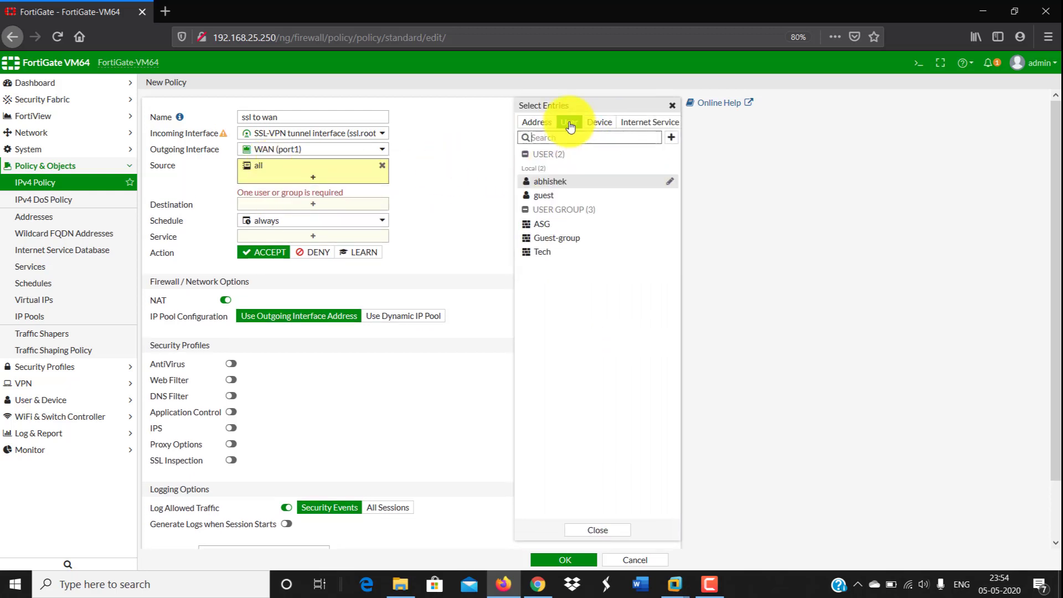
left_click(542, 224)
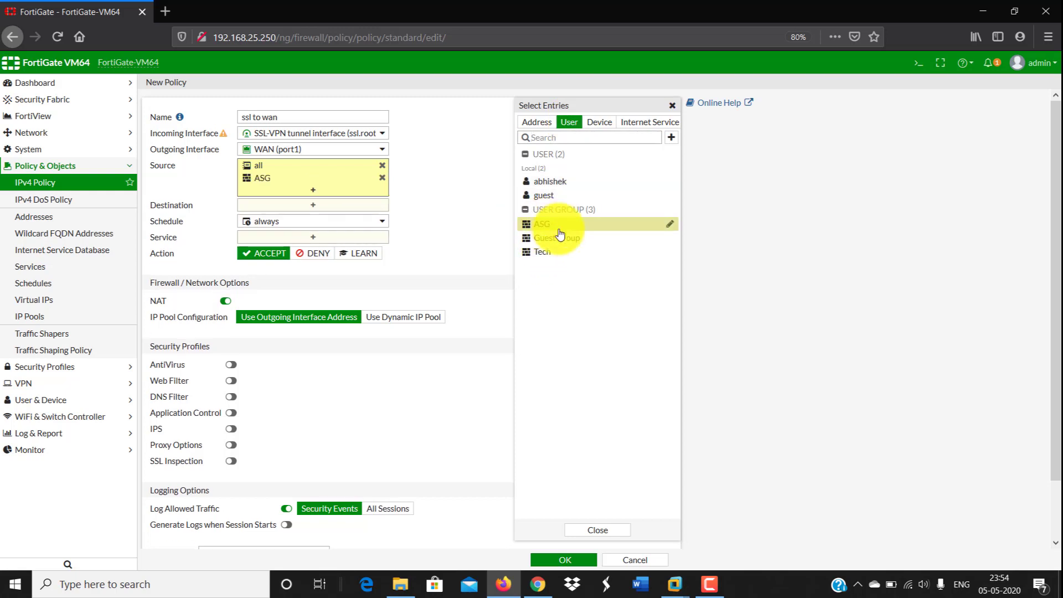
left_click(270, 206)
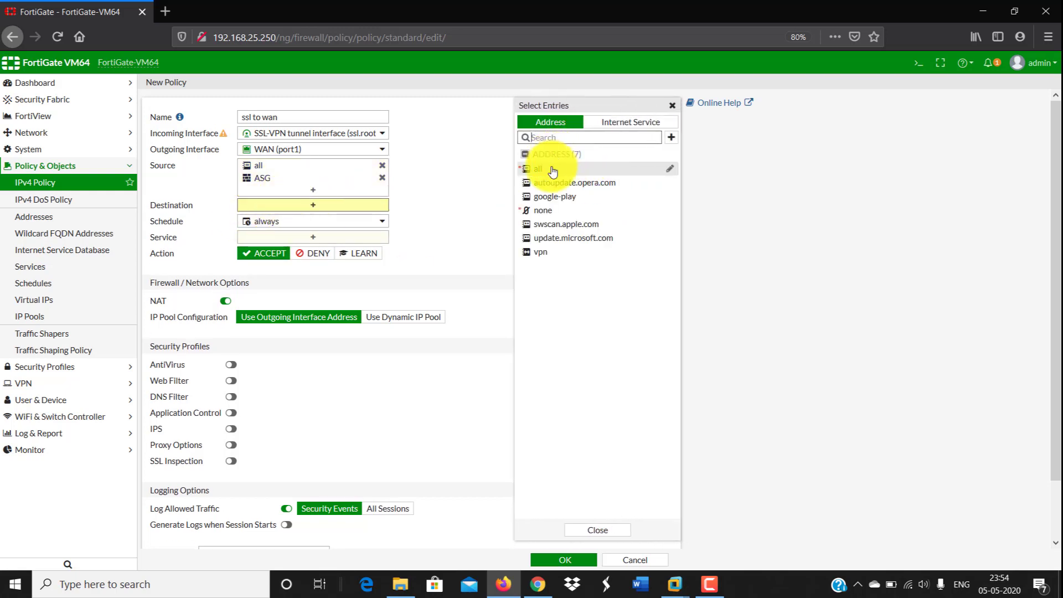
left_click(552, 171)
left_click(359, 247)
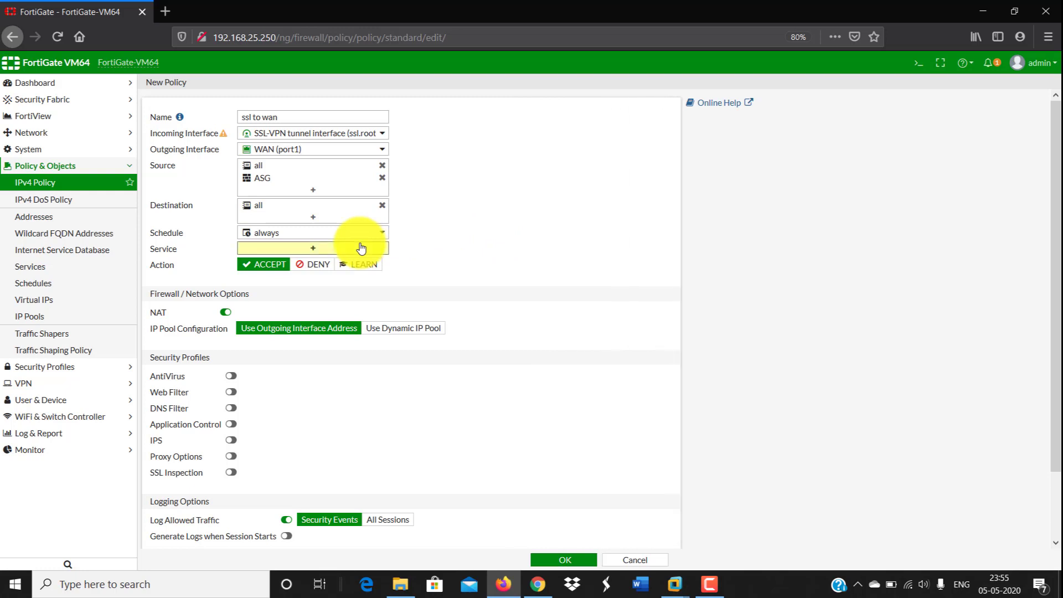
left_click(543, 166)
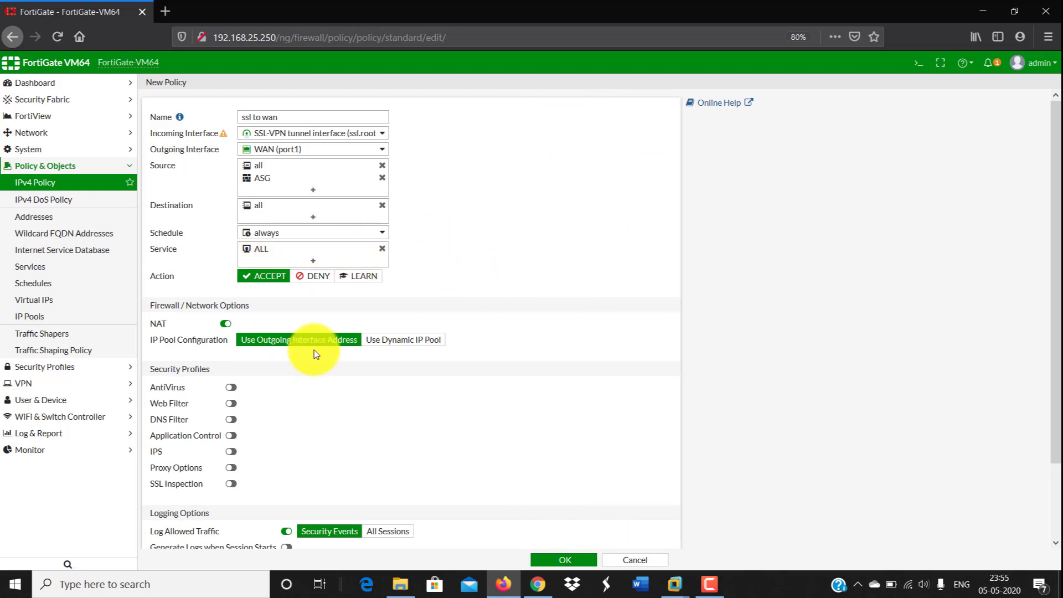
Save the "ssl to wan" policy, accept the confirmation, and check the policy from the SSL-VPN tunnel interface to LAN (port2)
scroll(314, 354, "down", 3)
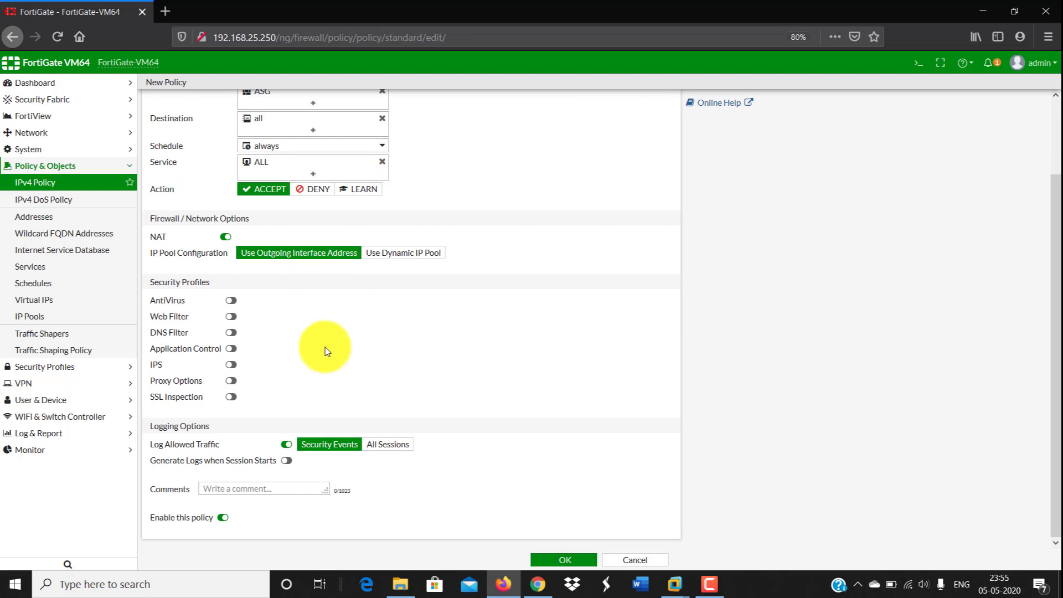
left_click(559, 561)
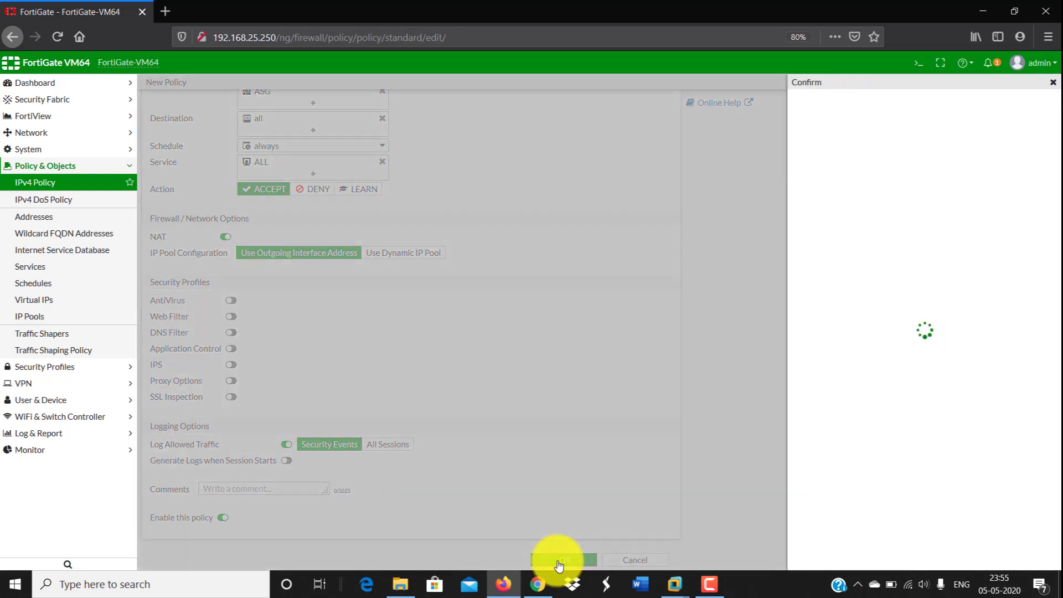
left_click(865, 166)
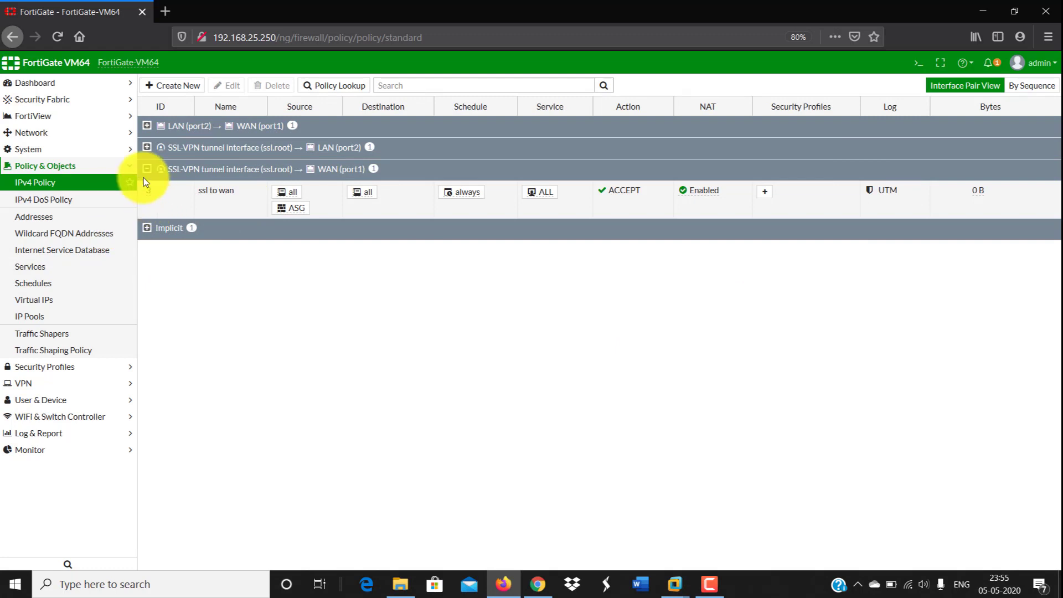
left_click(147, 147)
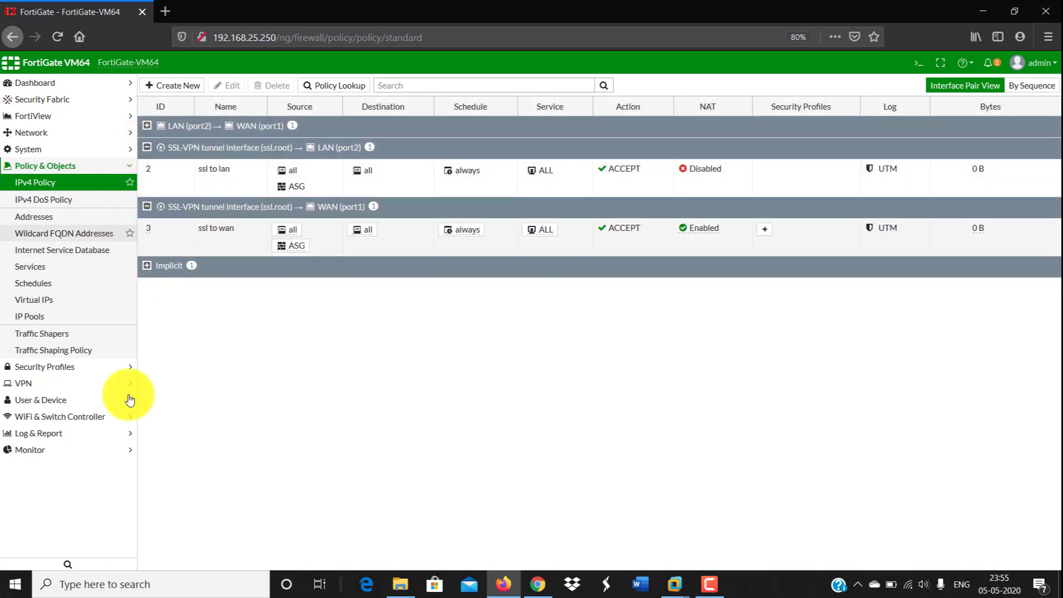
left_click(95, 383)
Search the web for "forticlient vpn" in a new browser tab and open the Forticlient downloads page
left_click(165, 11)
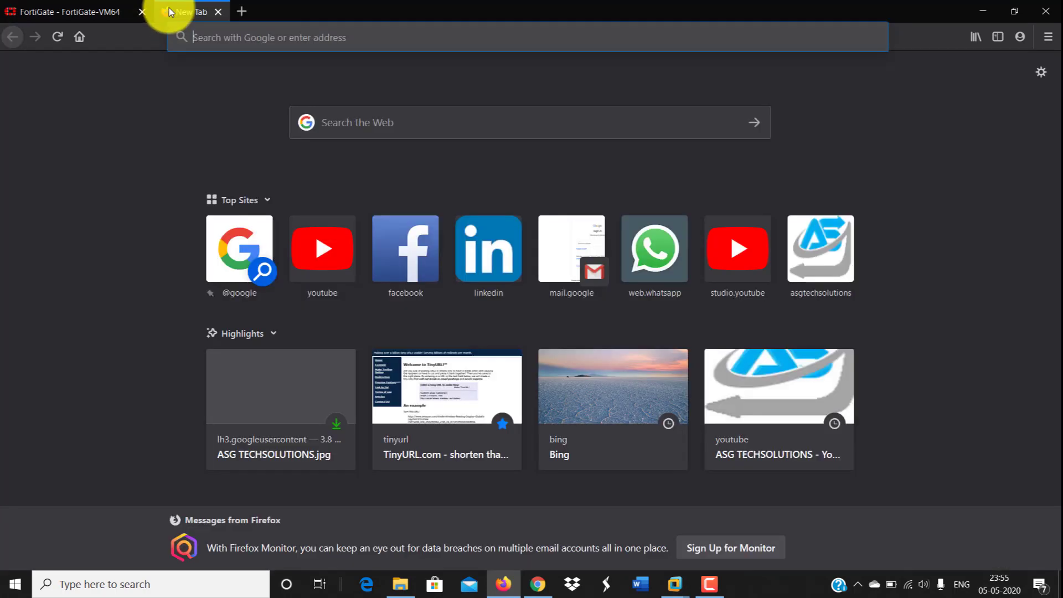
type("forti")
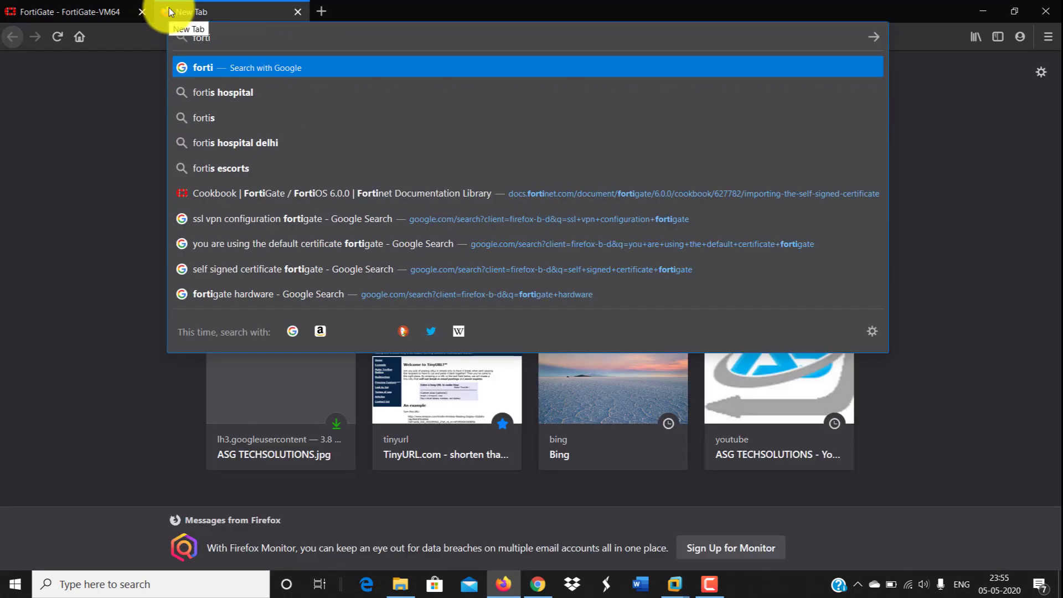
type("client")
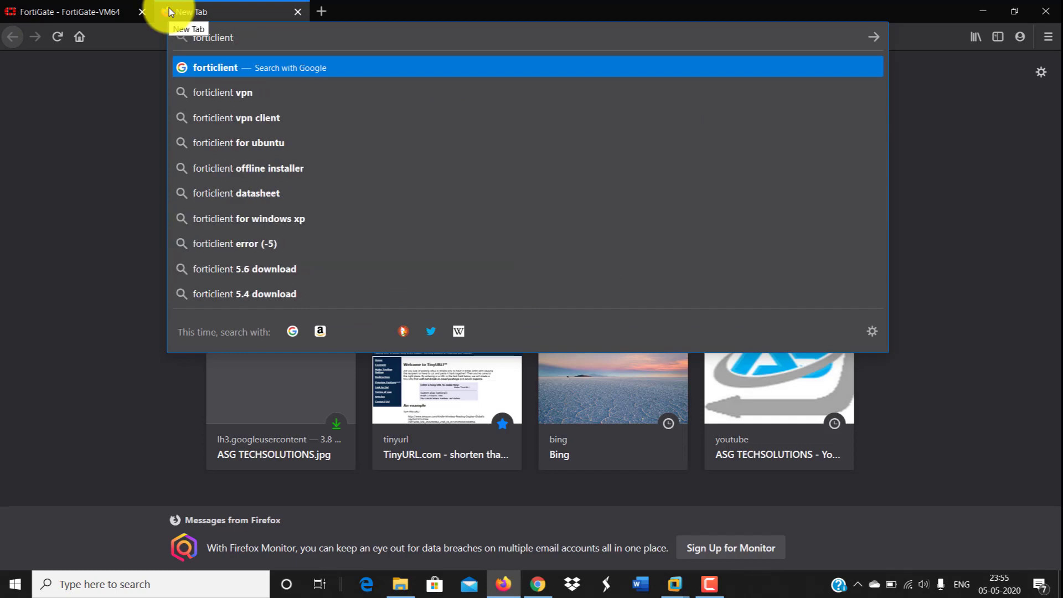
key("Down")
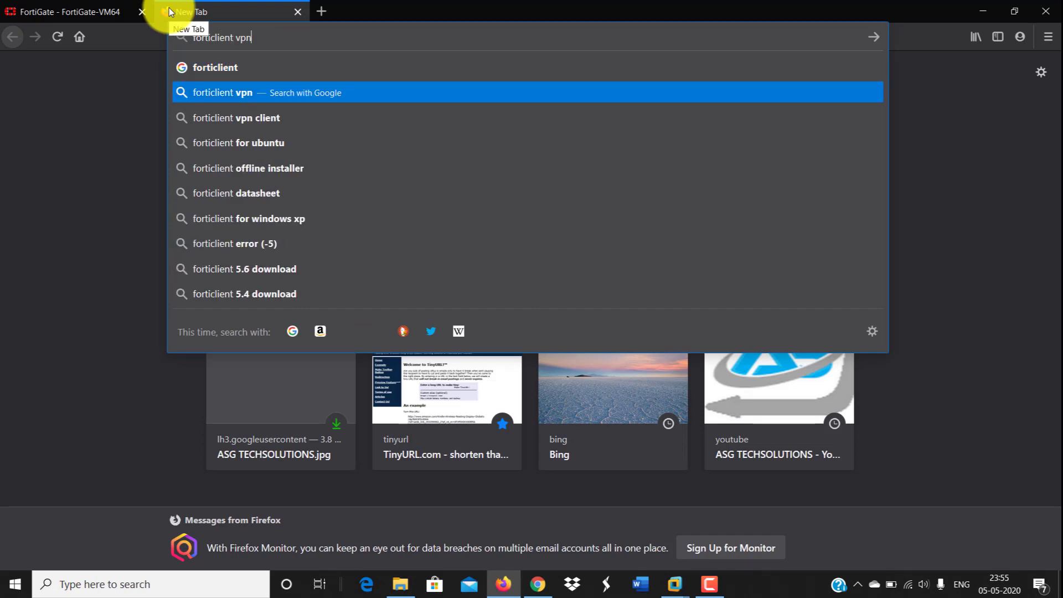
key("Return")
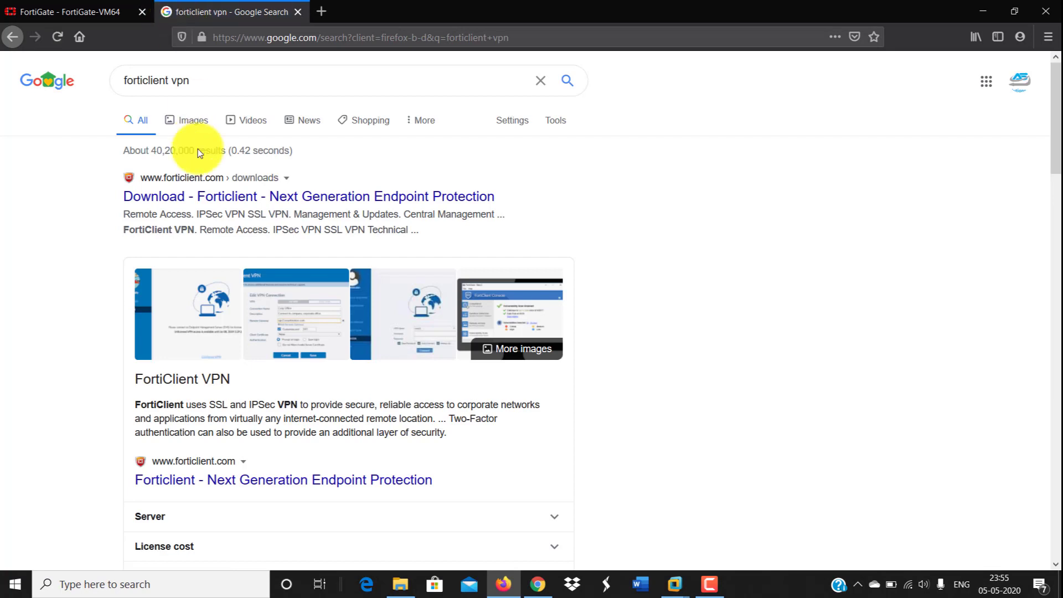
left_click(217, 199)
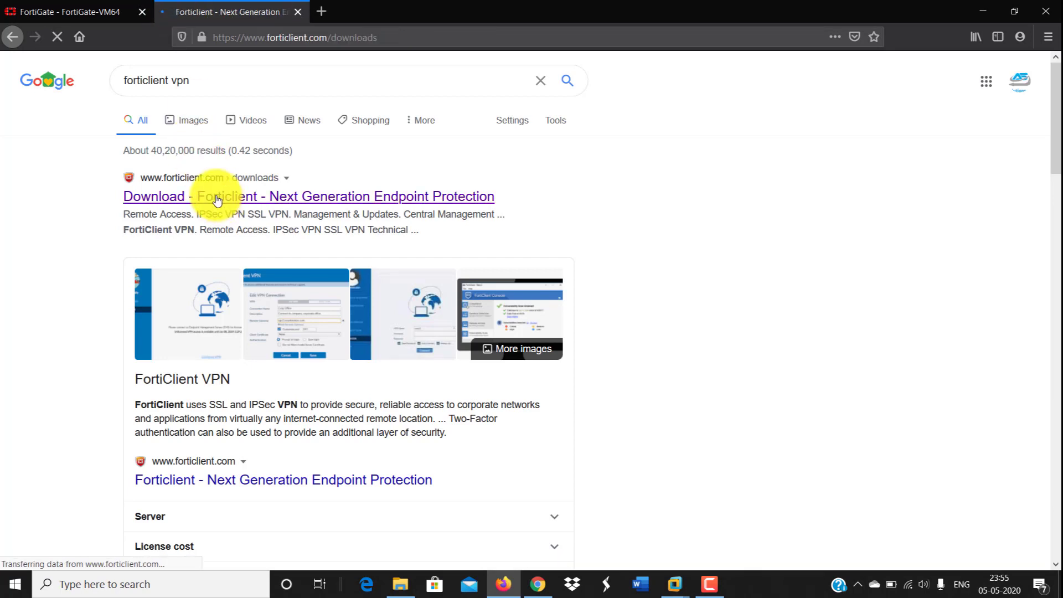
Return to the FortiGate page and open the SSL-VPN settings
left_click(98, 8)
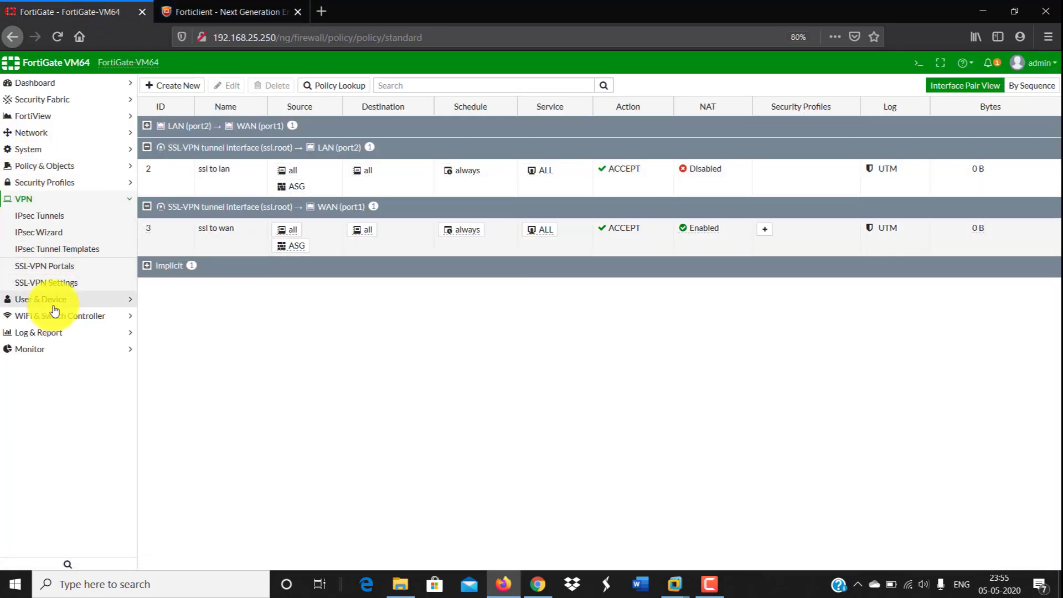
left_click(52, 306)
left_click(48, 217)
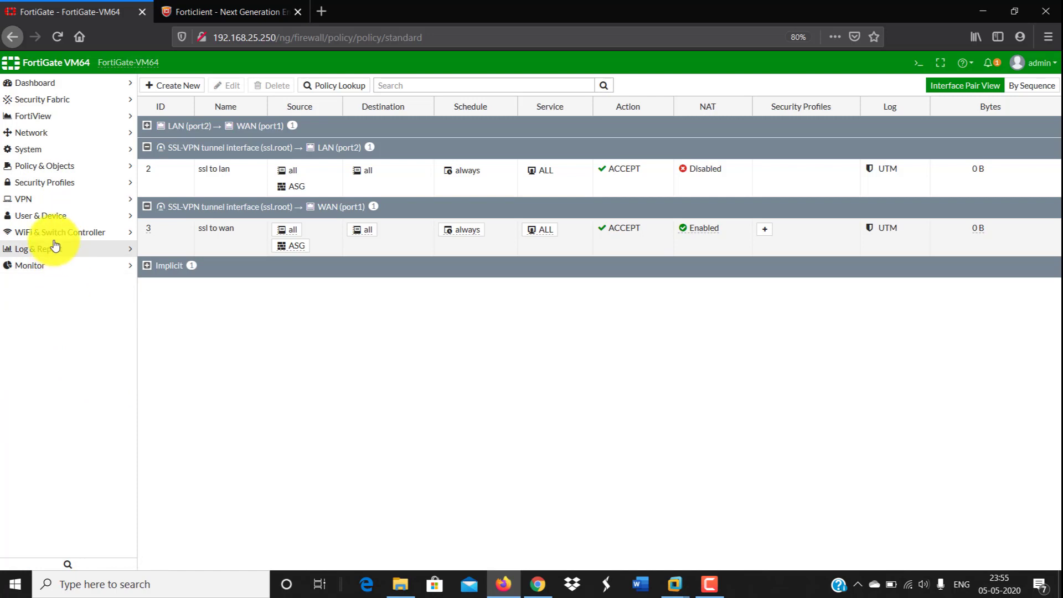
left_click(50, 200)
left_click(42, 284)
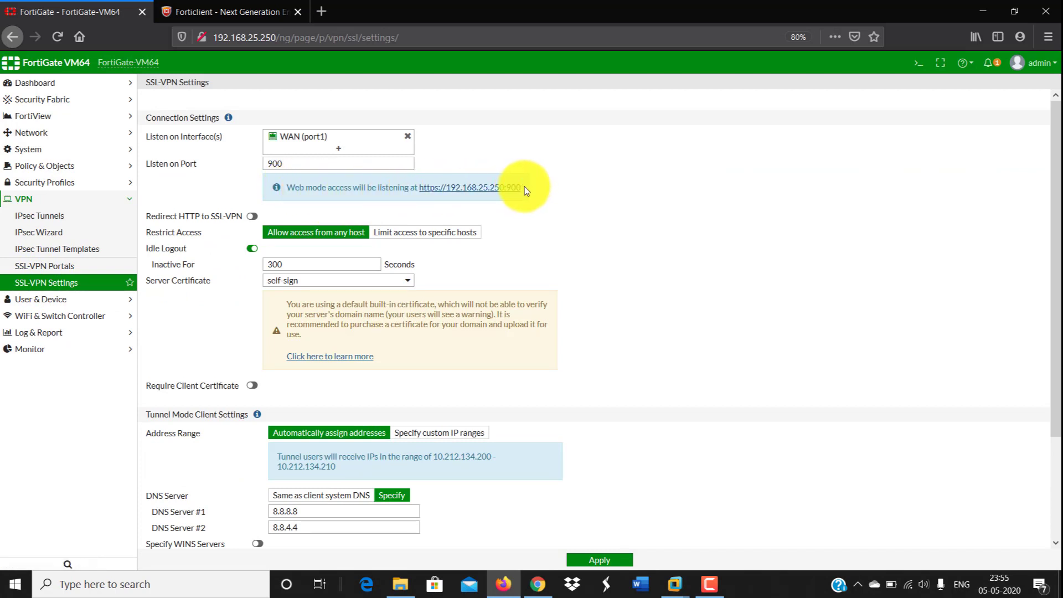
left_click_drag(510, 191, 418, 189)
key("ctrl+c")
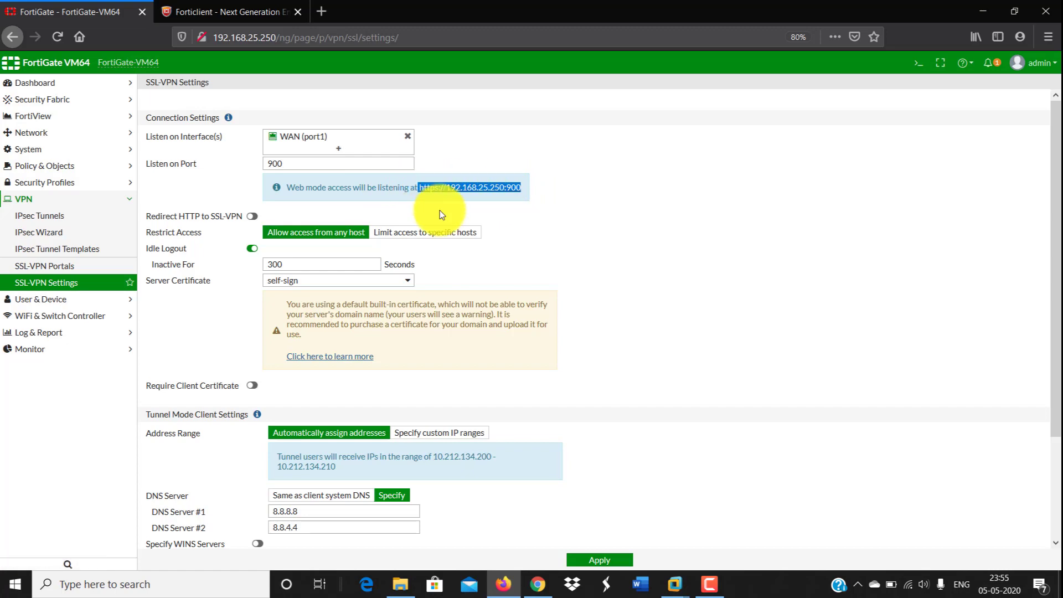
left_click(321, 11)
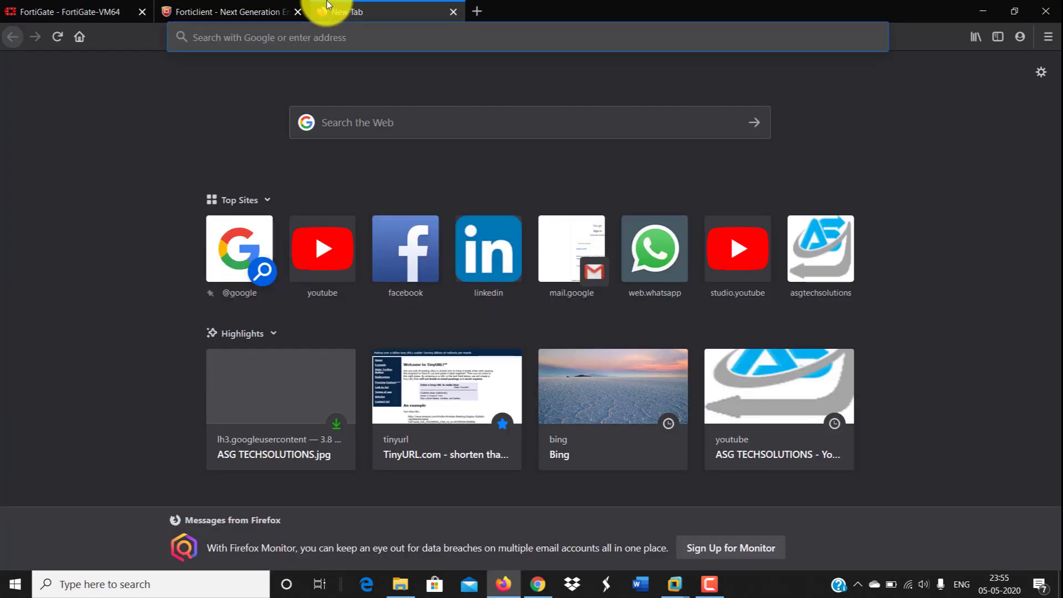
key("ctrl+v")
key("Return")
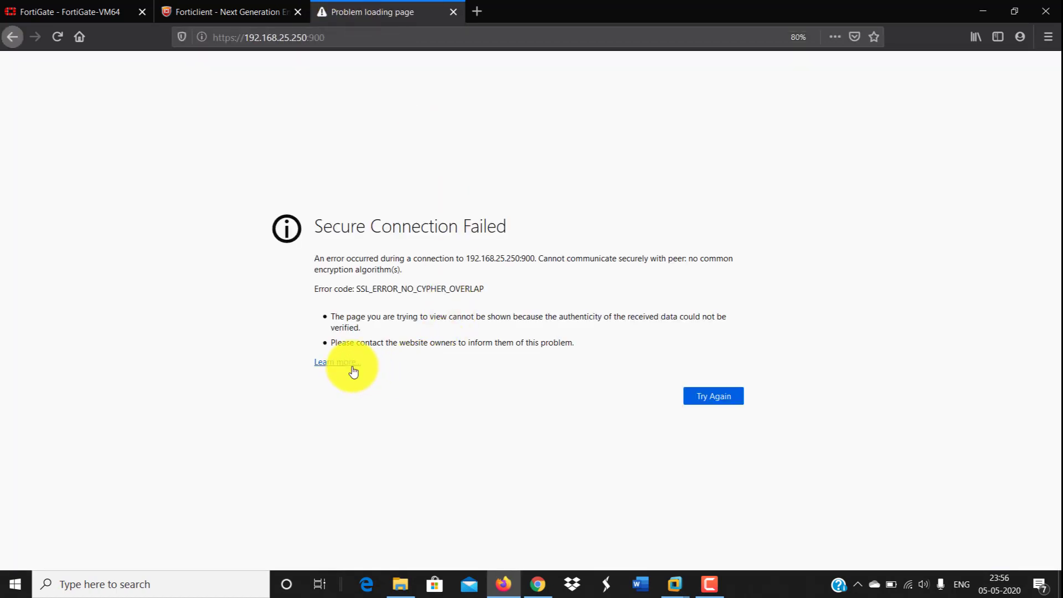
Close the failed web portal page and review the SSL-VPN settings down to the Authentication/Portal Mapping section
left_click(454, 12)
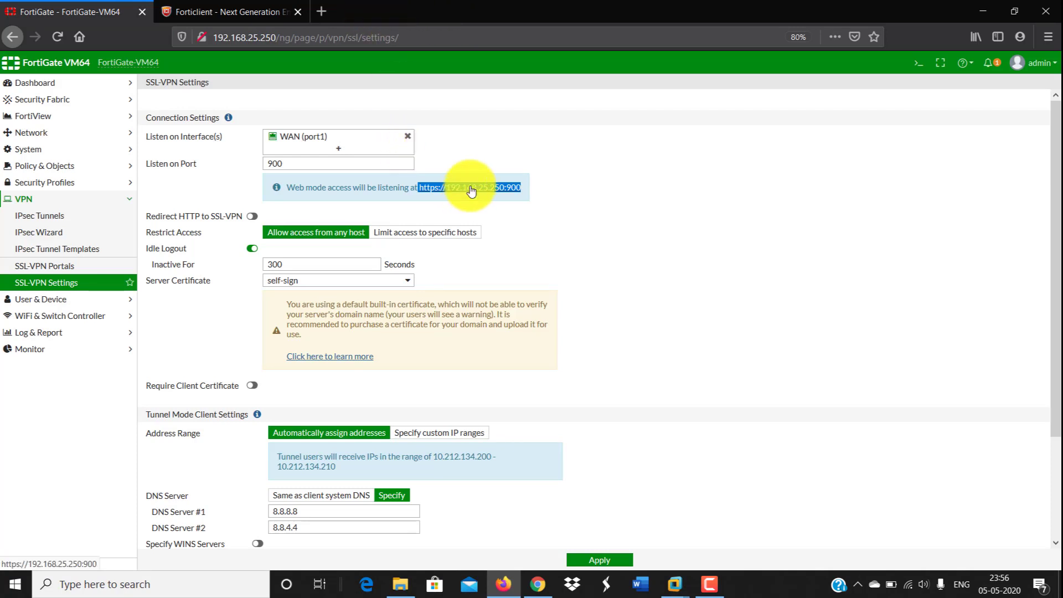
scroll(629, 244, "down", 2)
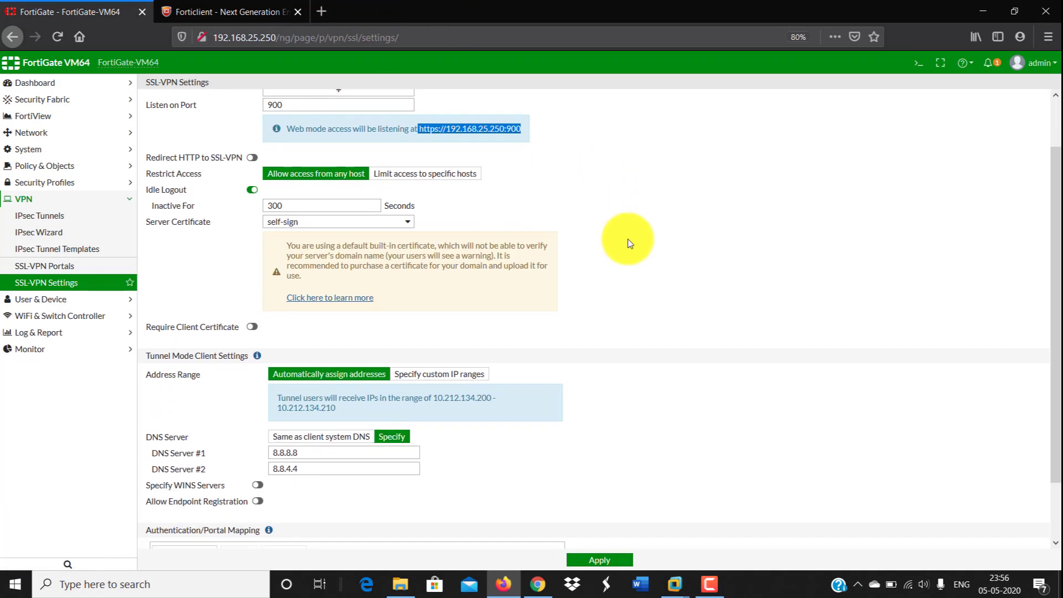
scroll(628, 239, "down", 2)
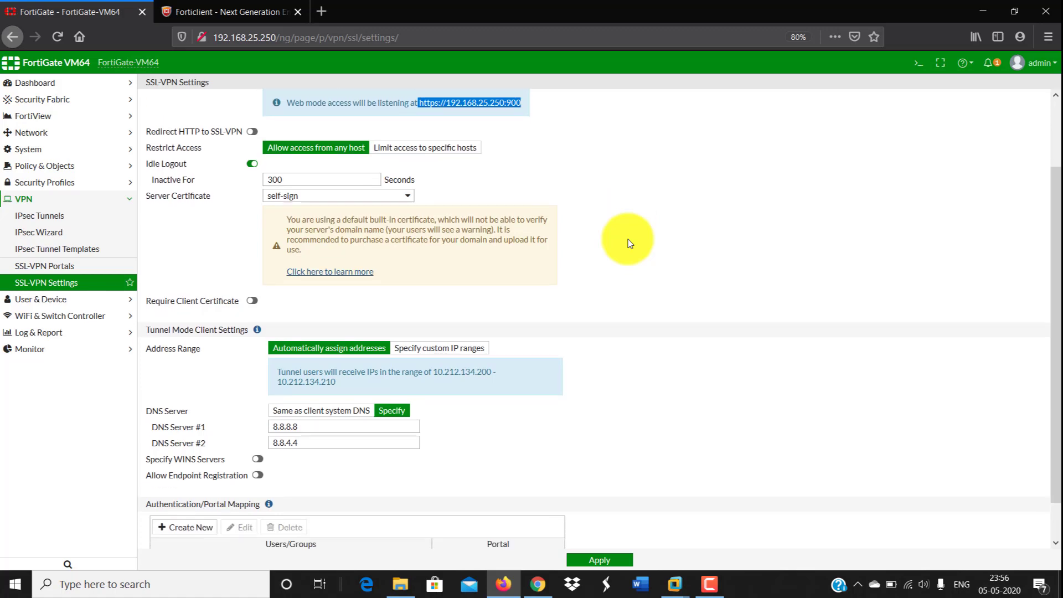
Return to the FortiClient downloads page, accept its cookies, and find the FortiClient VPN download options
left_click(231, 7)
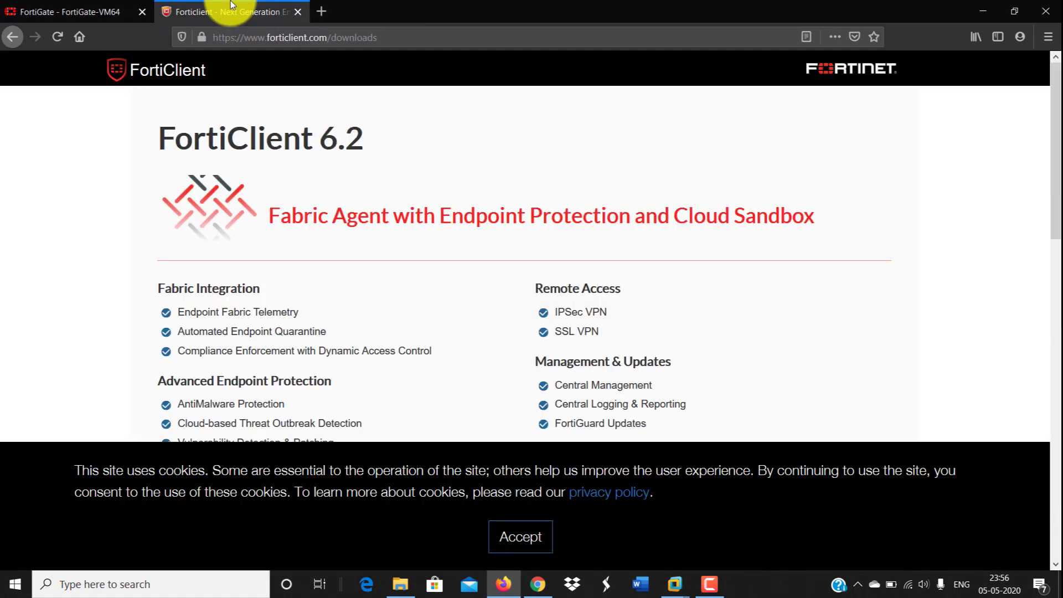
left_click(526, 538)
scroll(387, 310, "down", 6)
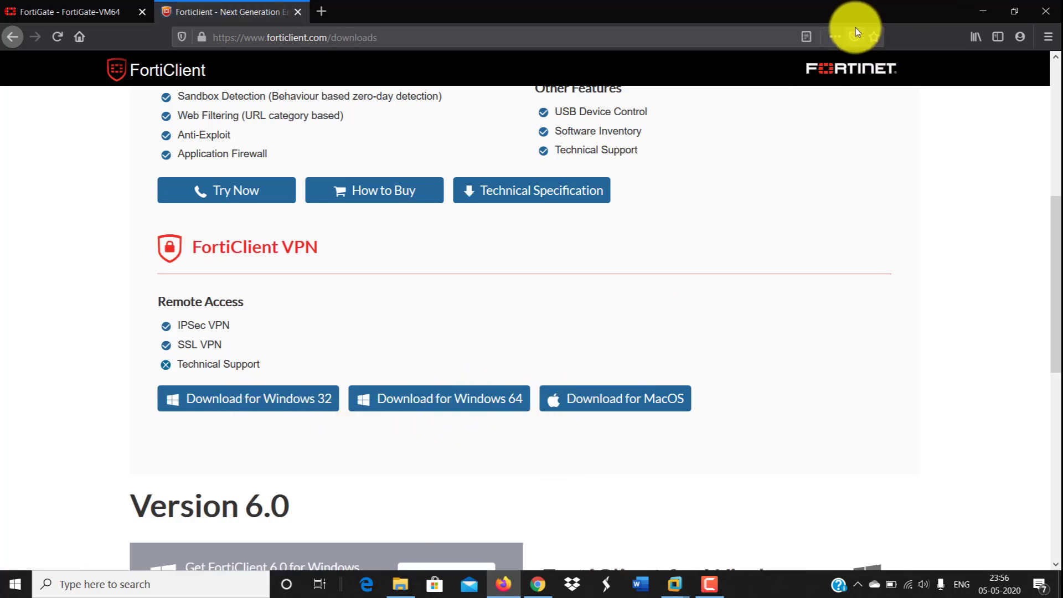
Minimize the browser and VMware windows, launch FortiClient VPN from the desktop, and select the saved VPN connection bearing the user's full name
left_click(977, 8)
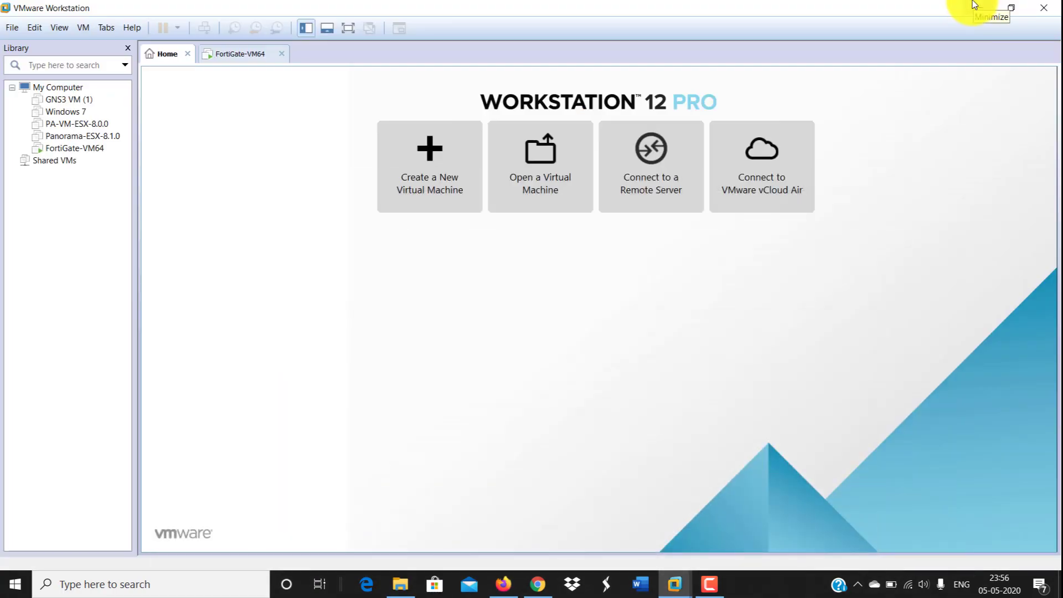
left_click(975, 7)
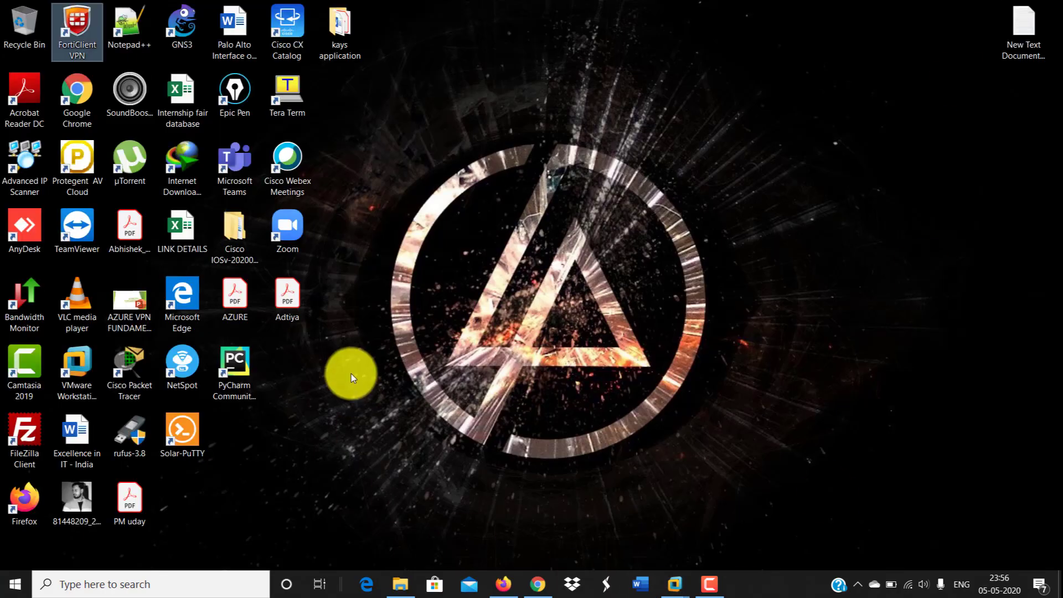
double_click(64, 36)
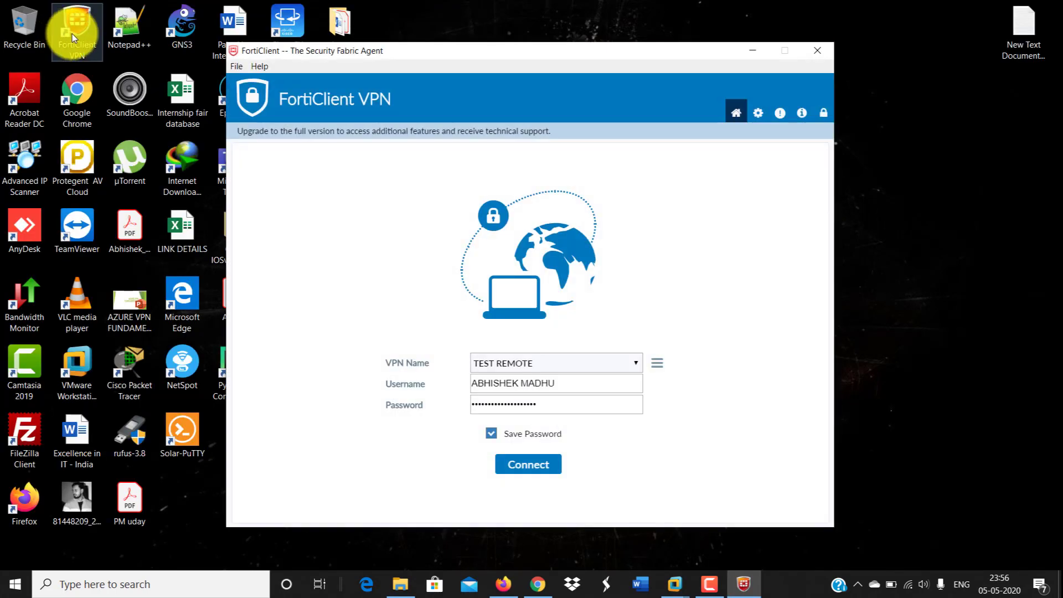
left_click(612, 362)
left_click(573, 400)
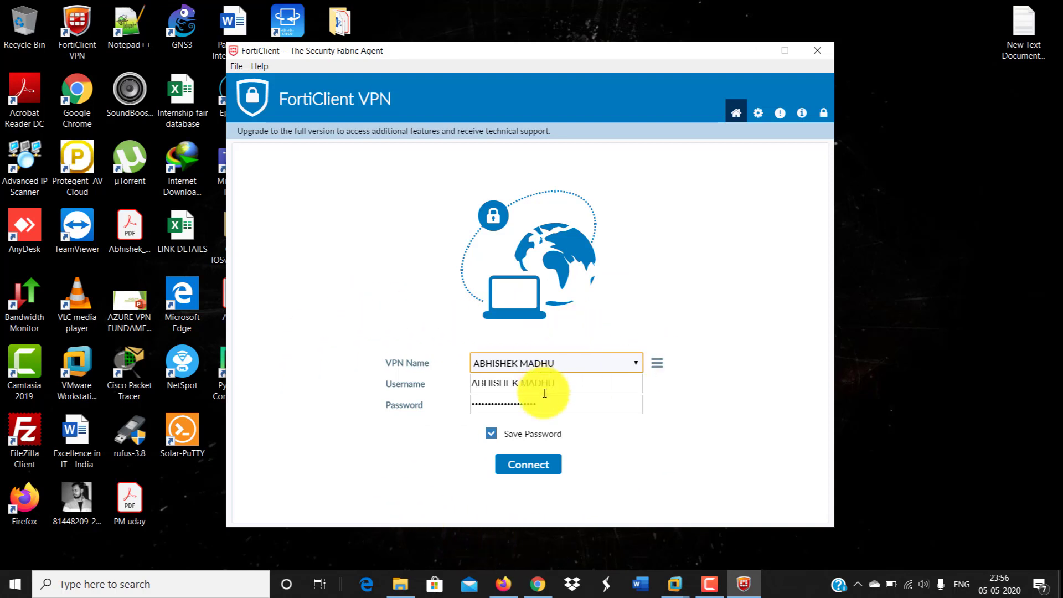
Add a new SSL-VPN connection in FortiClient and enter the user's first name as its connection name and description
left_click(657, 365)
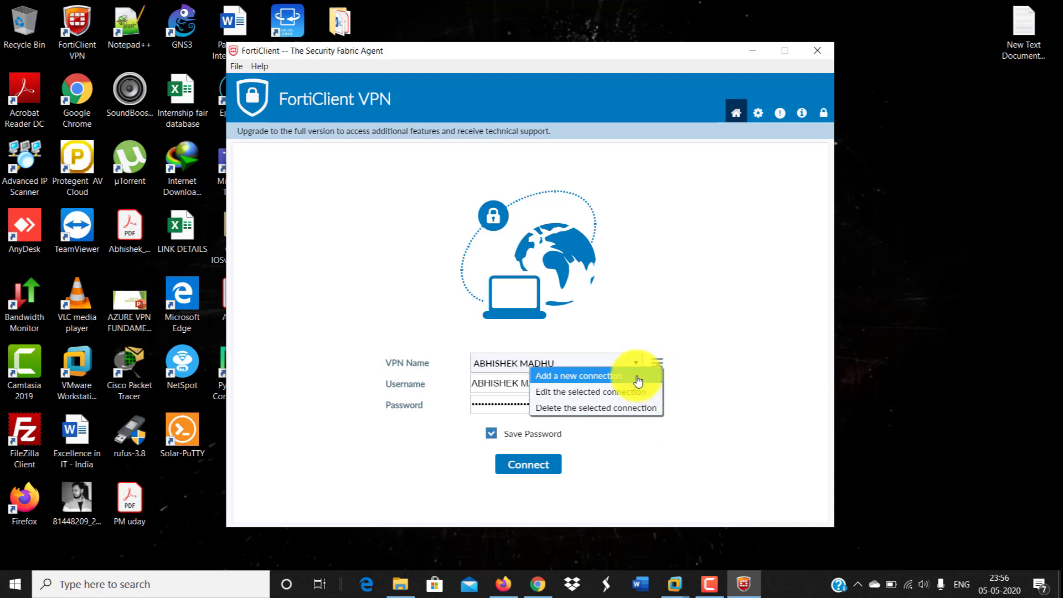
left_click(638, 379)
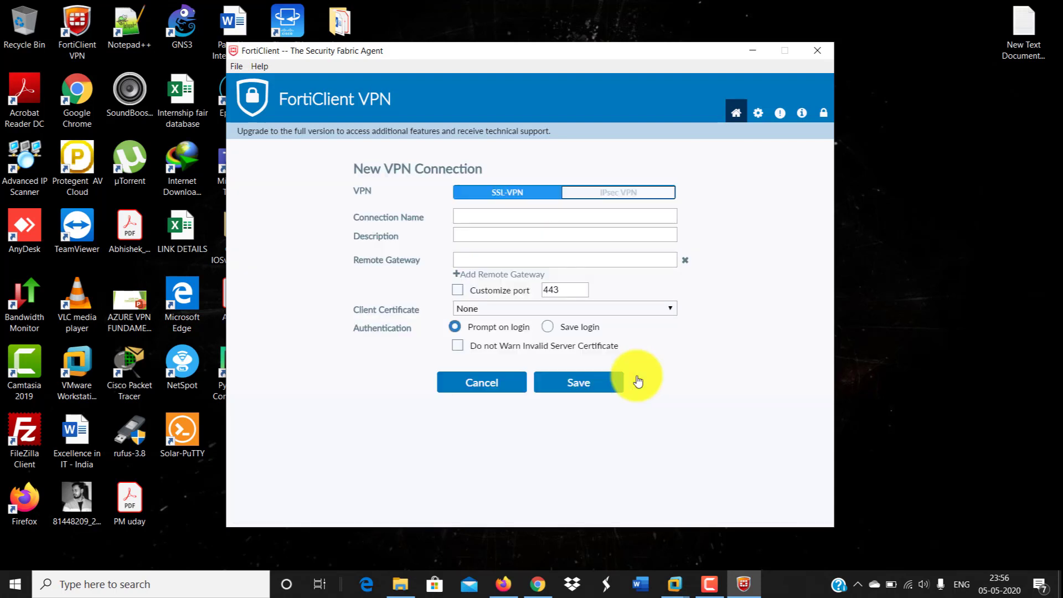
left_click(511, 216)
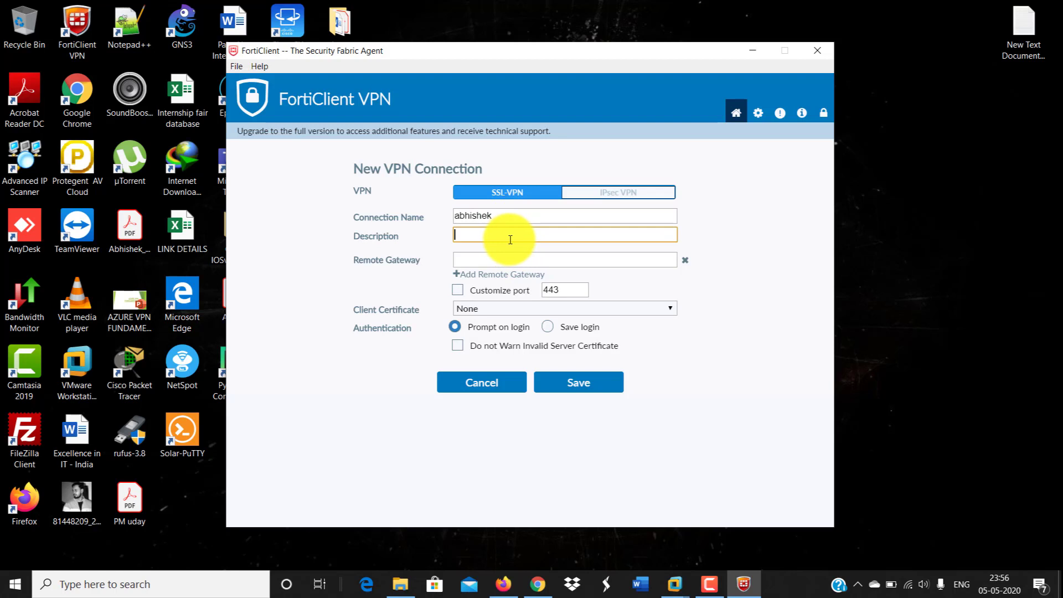
type("abhishek")
Check the remote gateway field and client certificate options, keep the certificate at None, and cancel the new VPN connection
left_click(527, 259)
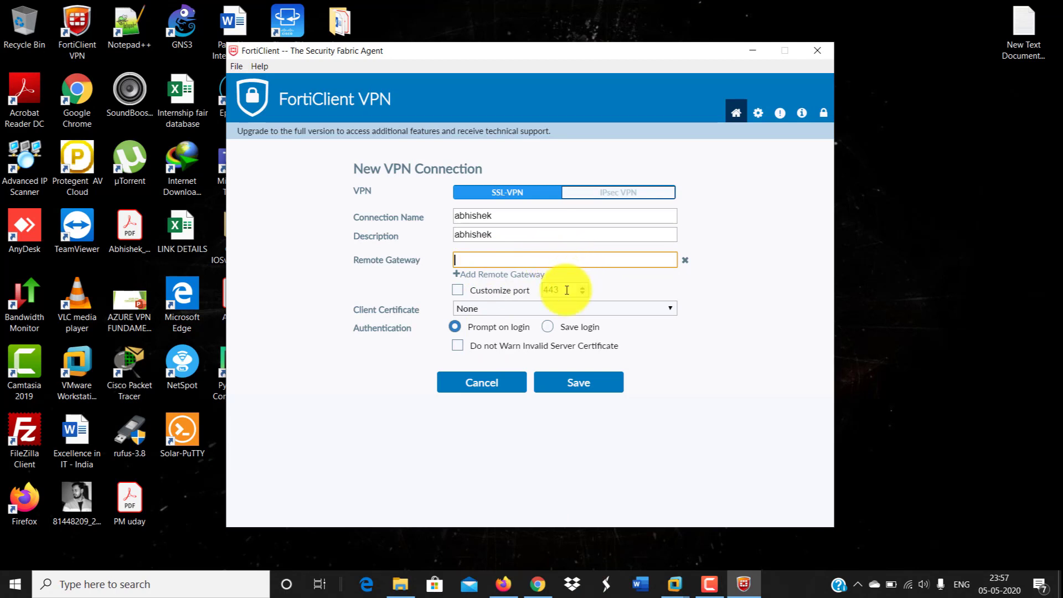
left_click(506, 313)
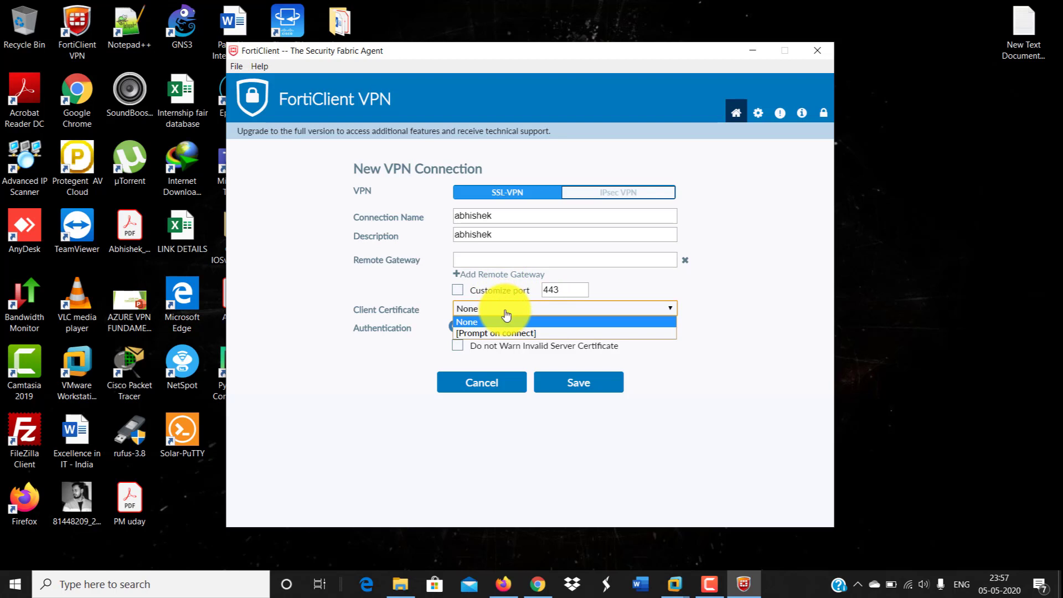
left_click(521, 317)
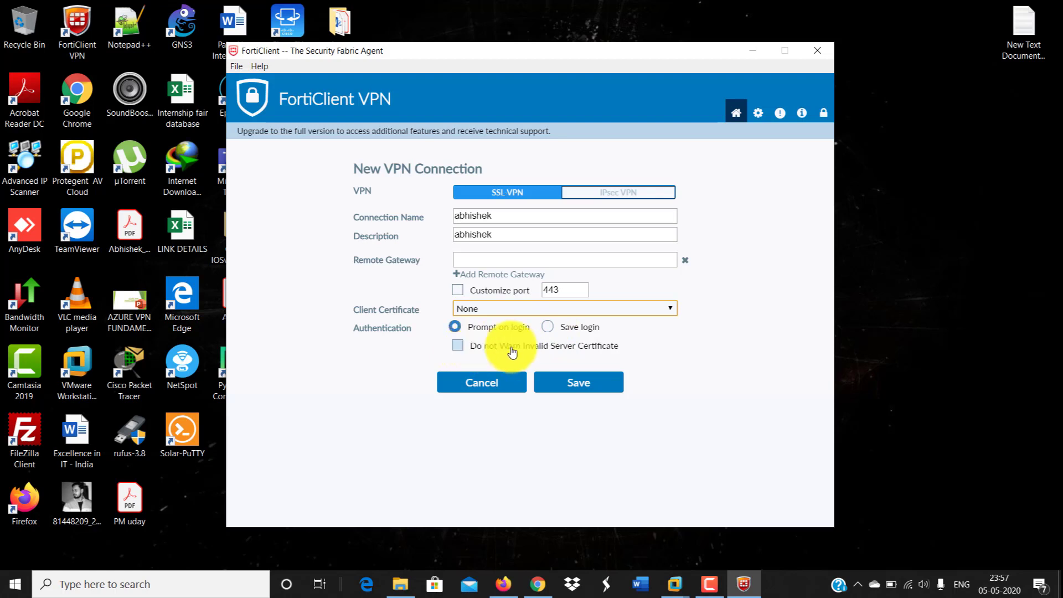
left_click(492, 384)
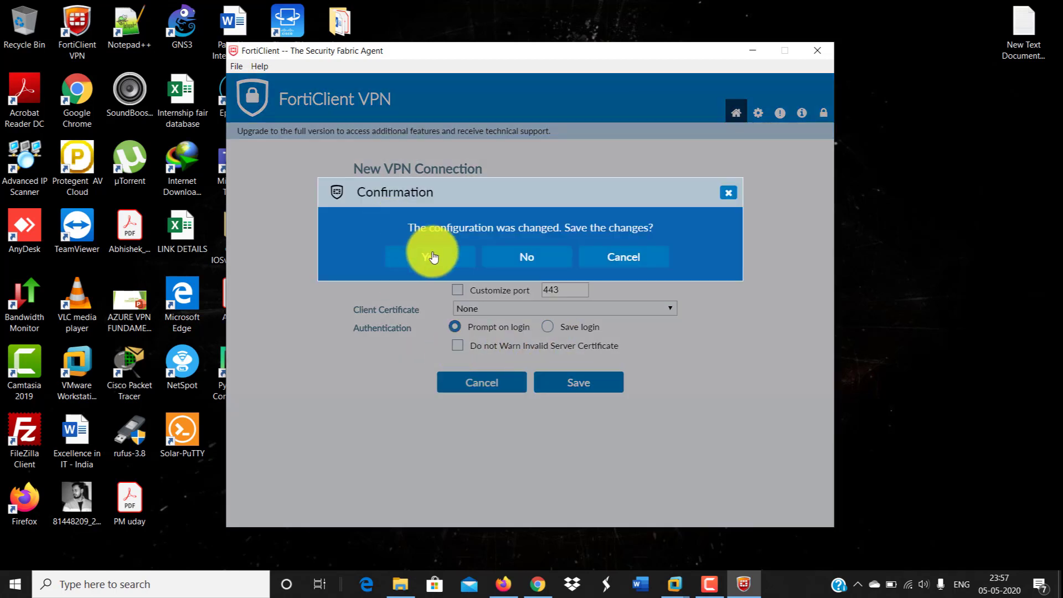